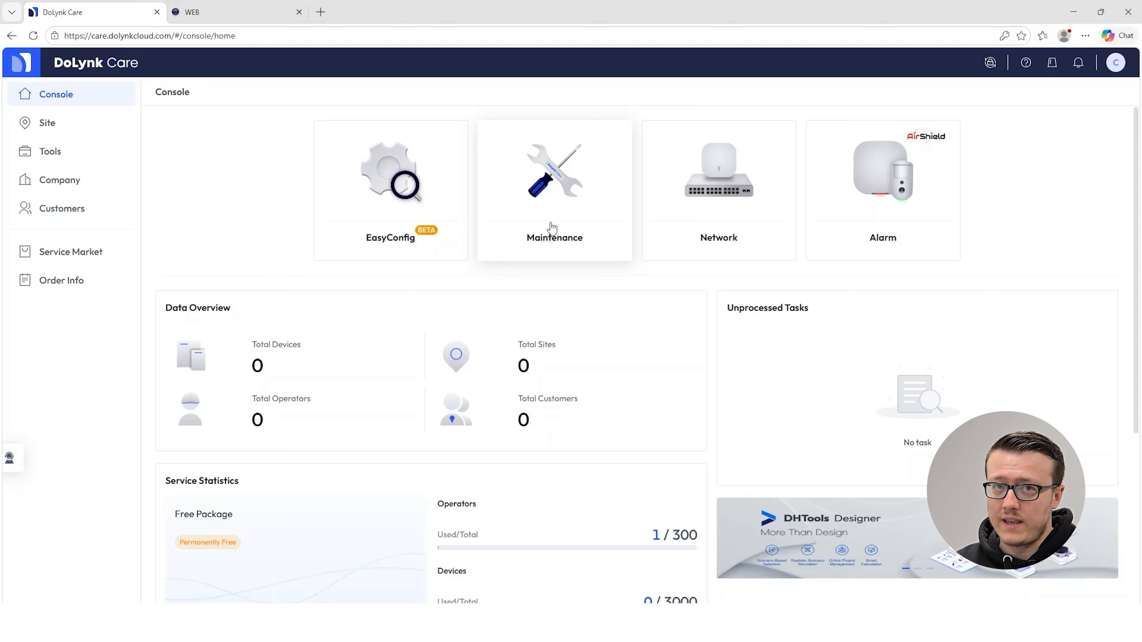
Step: Add a site named "Mast Office" with its time zone synced to the device
{"action": "scroll", "coordinate": [593, 385], "scroll_direction": "down", "scroll_amount": 2}
{"action": "scroll", "coordinate": [593, 385], "scroll_direction": "up", "scroll_amount": 2}
{"action": "left_click", "coordinate": [73, 122]}
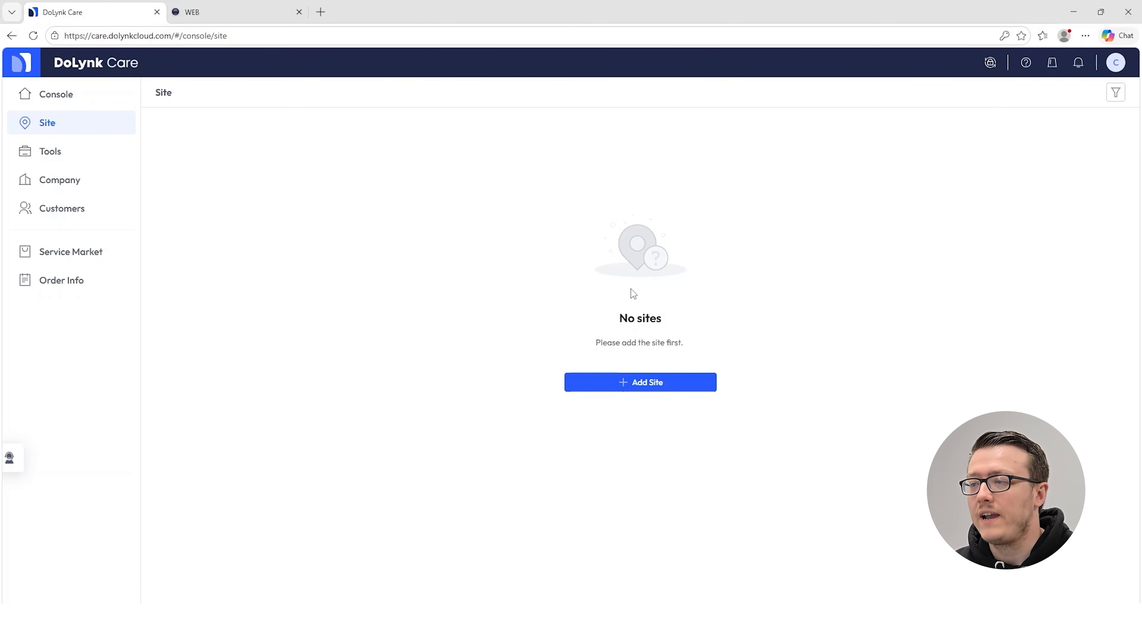
{"action": "left_click", "coordinate": [665, 376]}
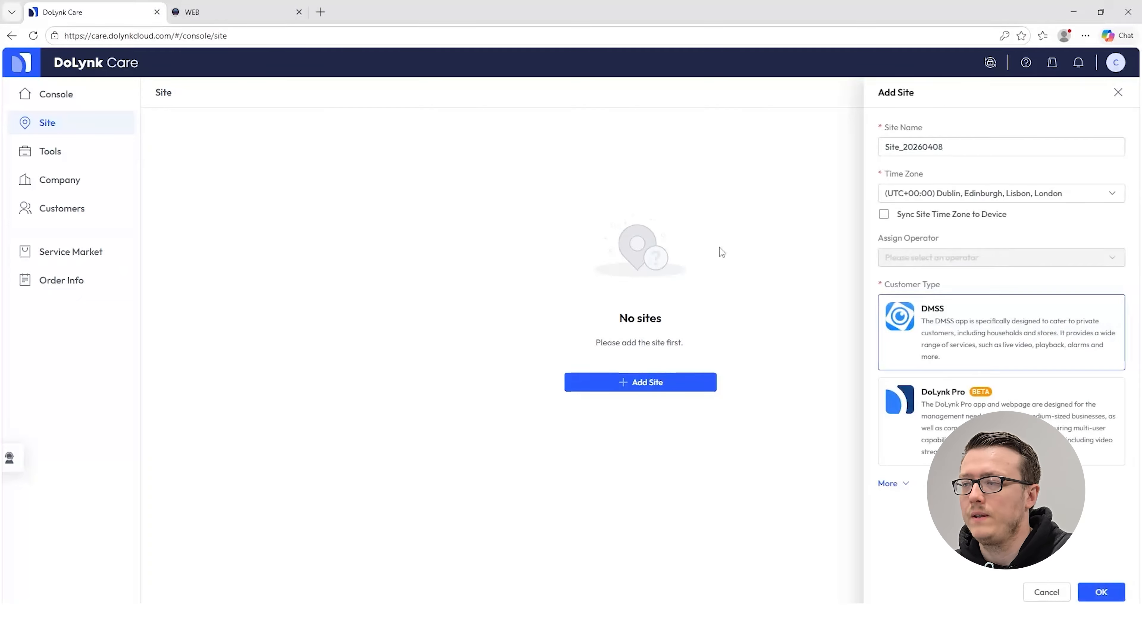
{"action": "key", "text": "BackSpace"}
{"action": "type", "text": "M"}
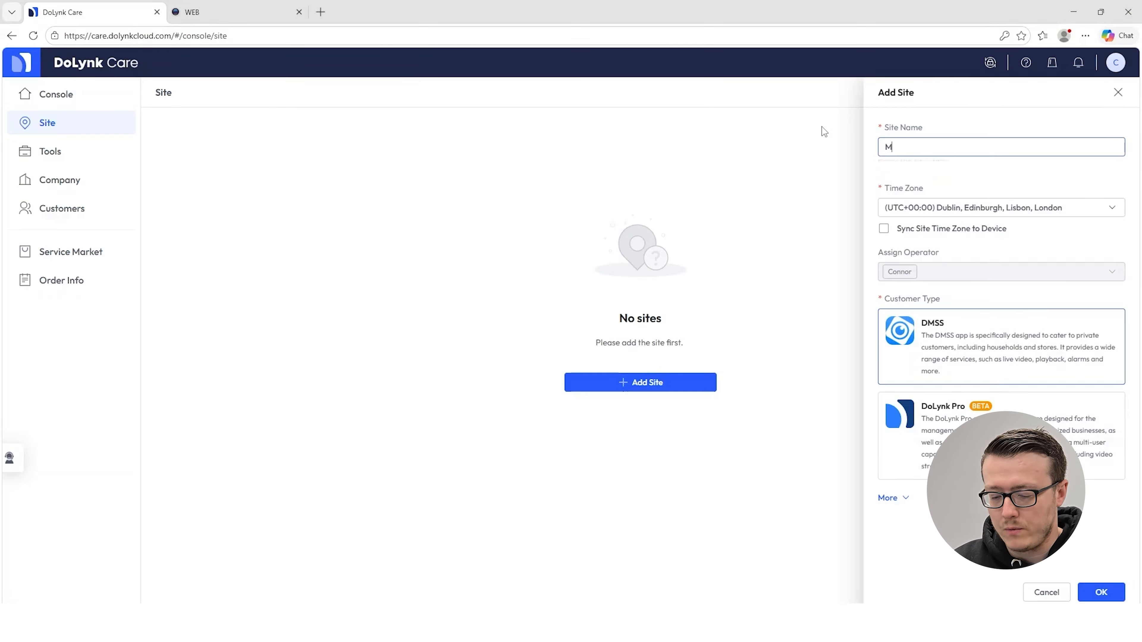
{"action": "type", "text": "ast Office"}
{"action": "left_click", "coordinate": [912, 216]}
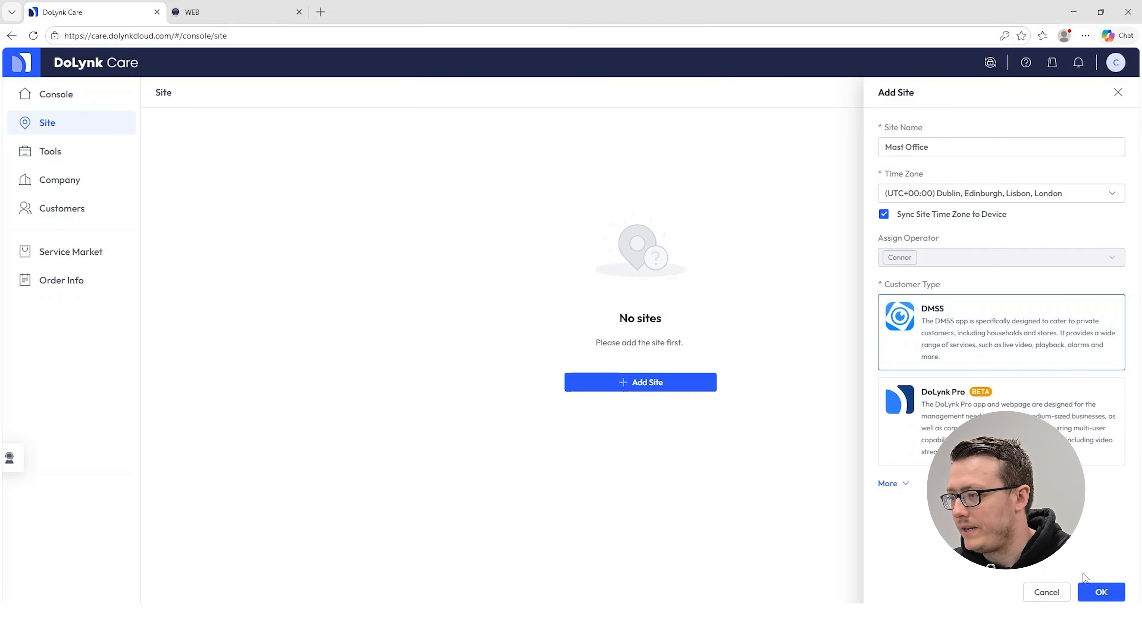
{"action": "left_click", "coordinate": [1101, 592]}
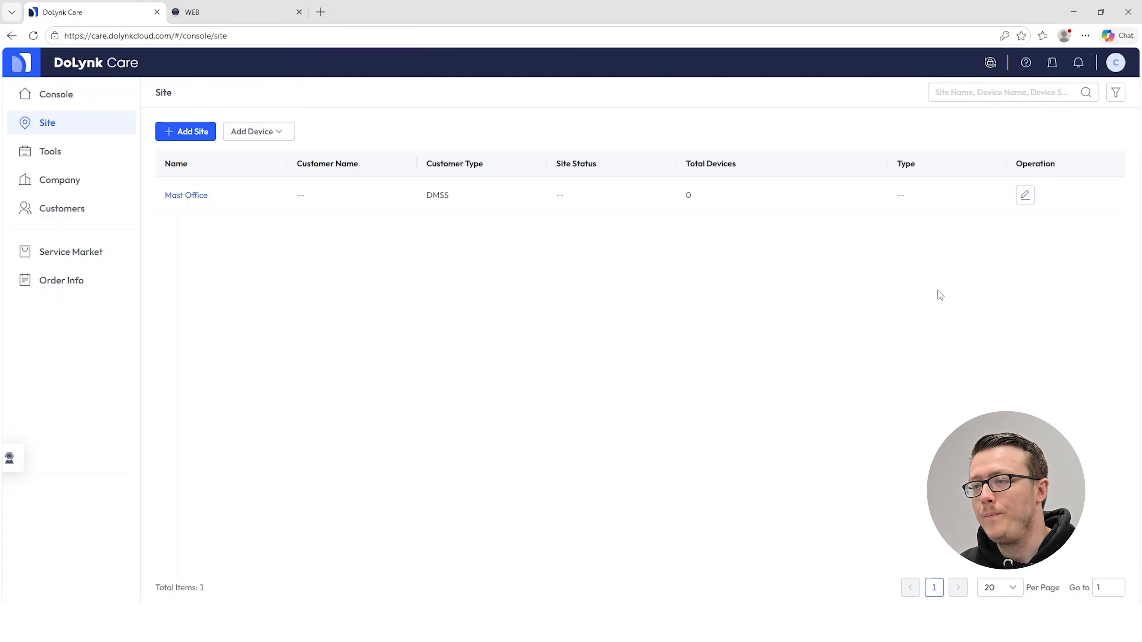
Step: Start adding a device by serial number to the Mast Office site and name it "Mast Recorder"
{"action": "left_click", "coordinate": [202, 198]}
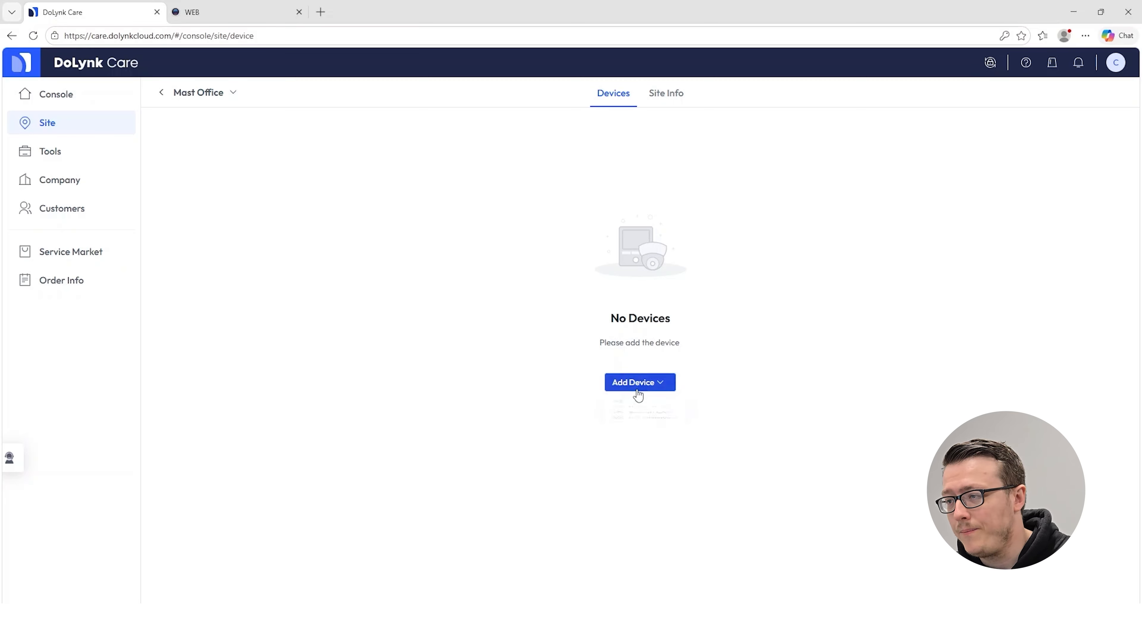
{"action": "mouse_move", "coordinate": [639, 382]}
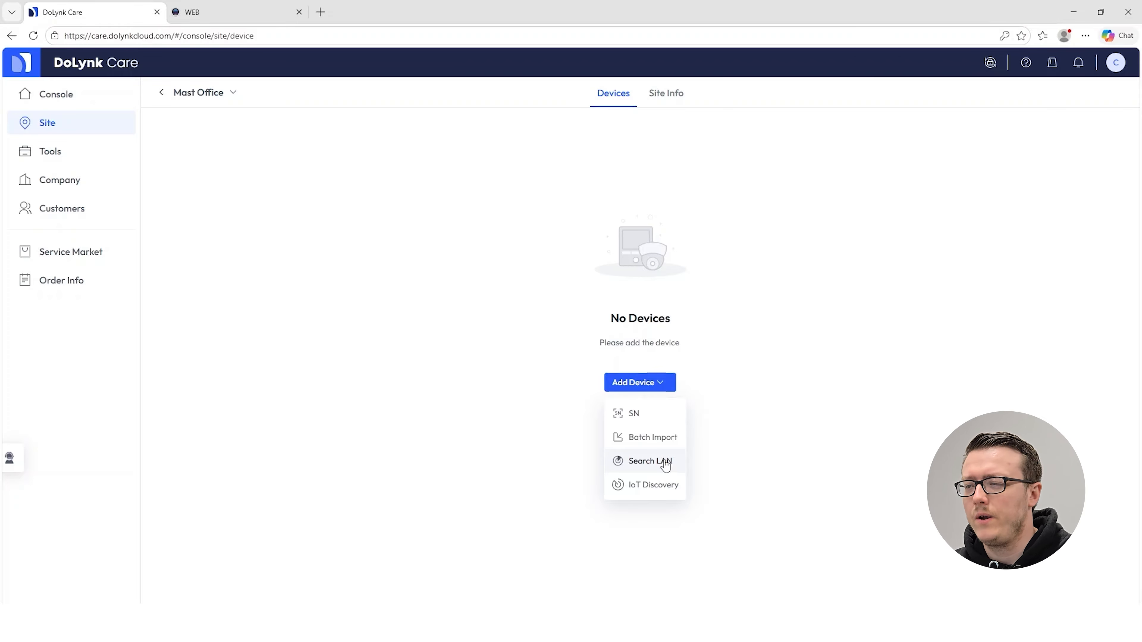
{"action": "left_click", "coordinate": [647, 422]}
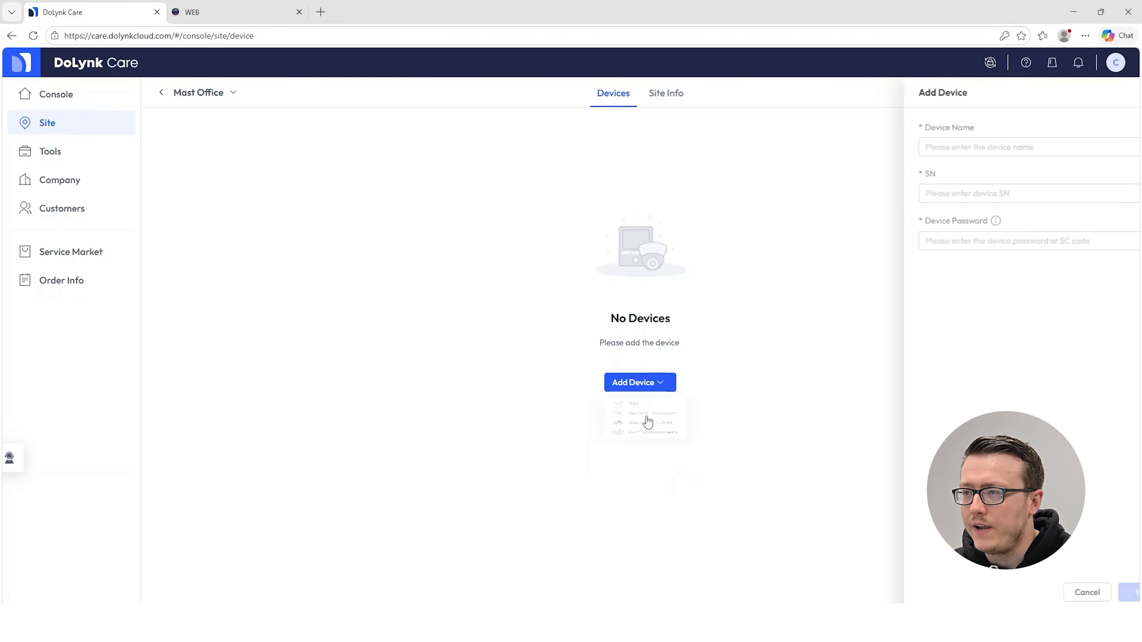
{"action": "left_click", "coordinate": [934, 151]}
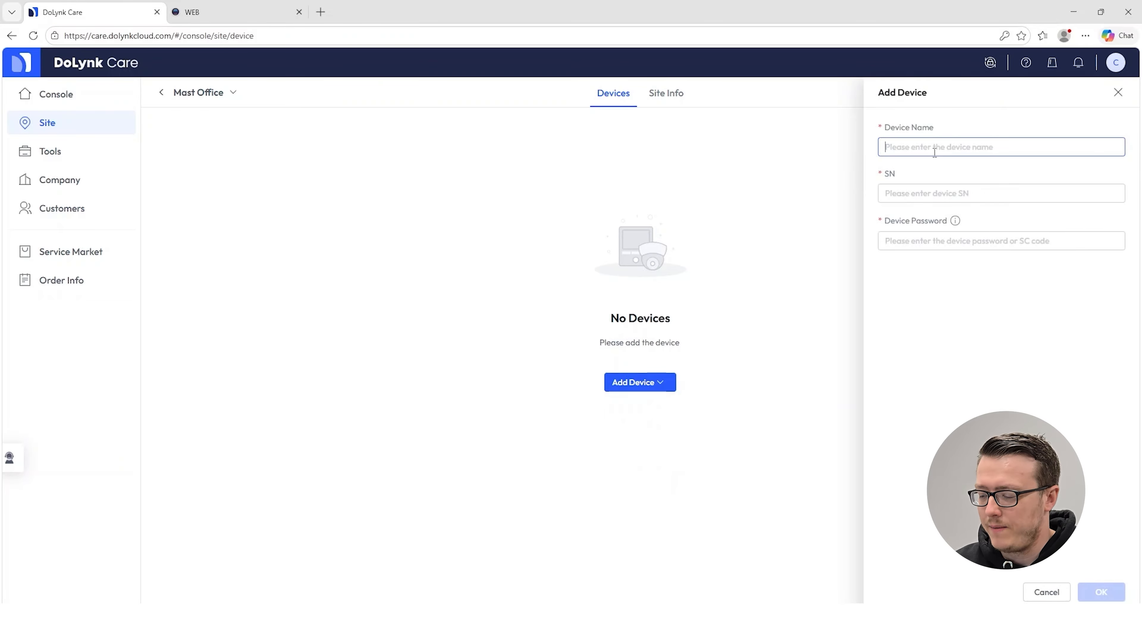
{"action": "type", "text": "Mast Recorder"}
{"action": "key", "text": "Tab"}
Step: Switch to the recorder's web interface and copy the device serial number from its P2P network settings
{"action": "left_click", "coordinate": [189, 13]}
{"action": "left_click", "coordinate": [639, 121]}
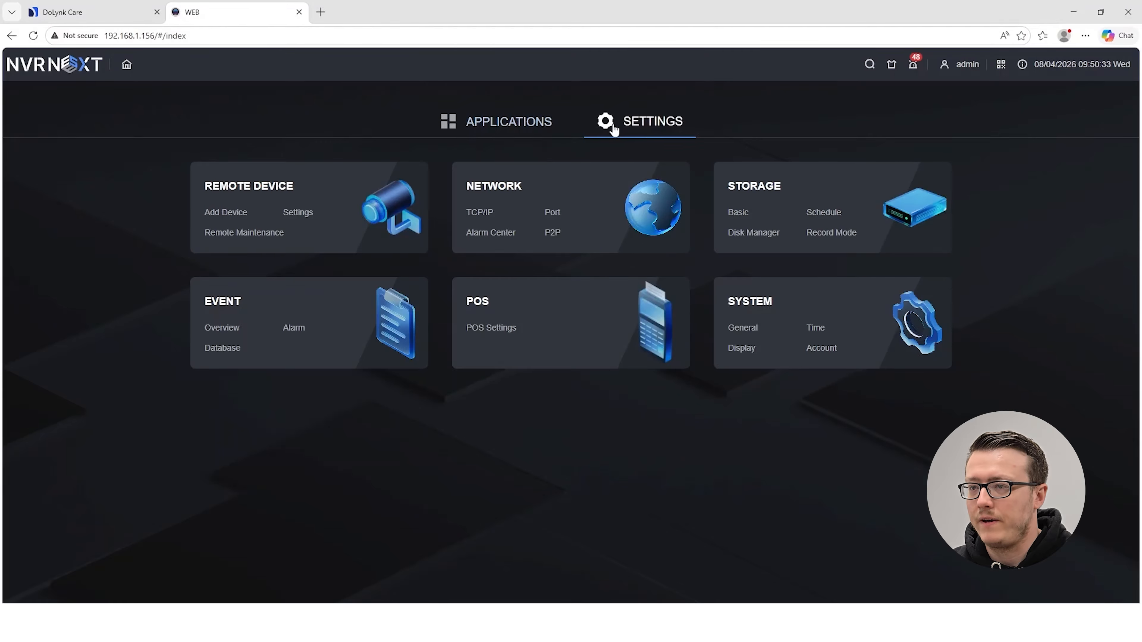
{"action": "left_click", "coordinate": [539, 178]}
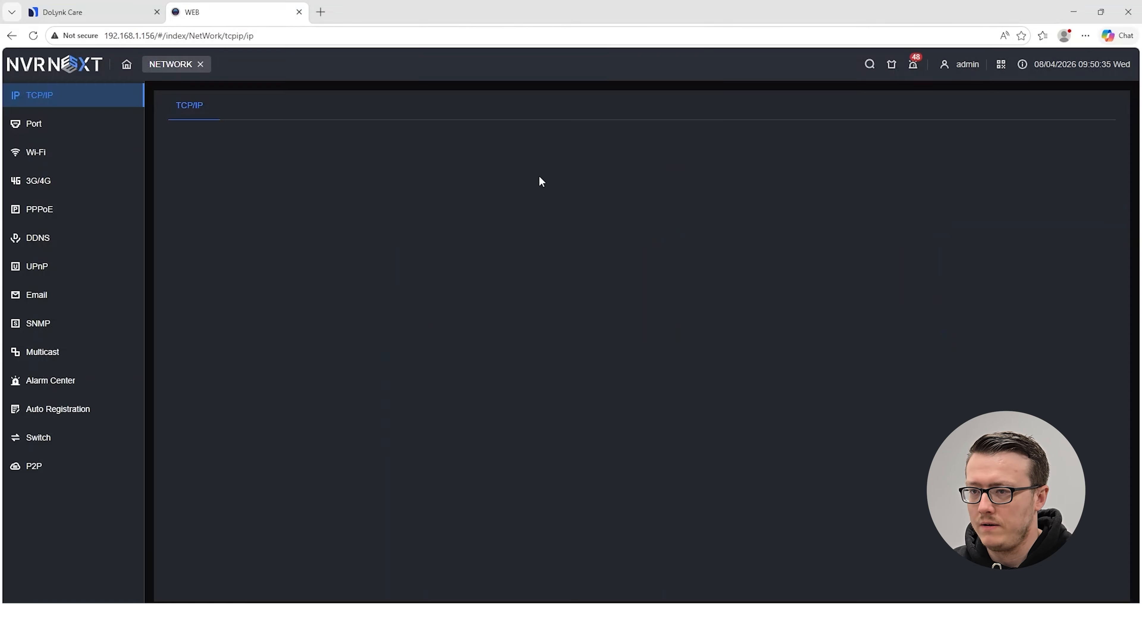
{"action": "left_click", "coordinate": [46, 471]}
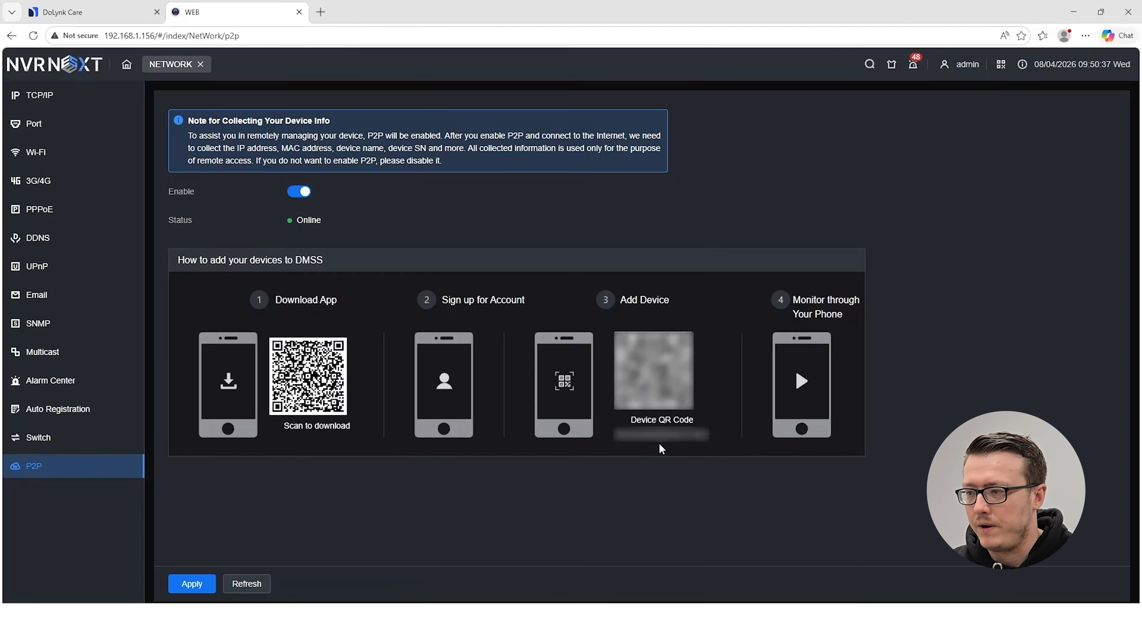
{"action": "double_click", "coordinate": [665, 434]}
{"action": "right_click", "coordinate": [699, 437]}
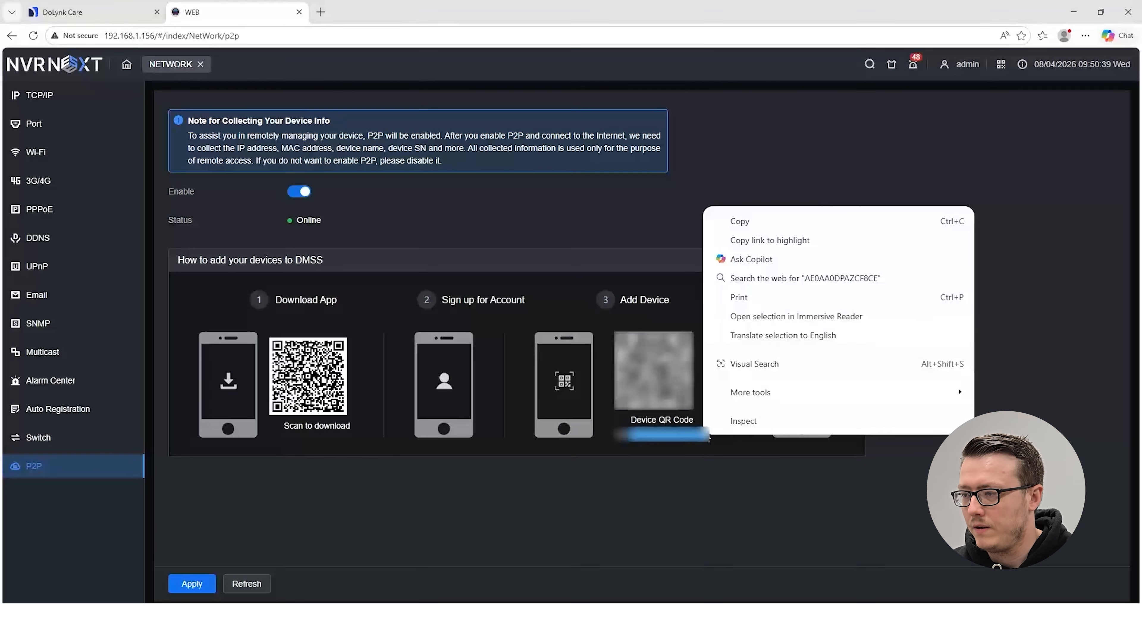
{"action": "left_click", "coordinate": [740, 229]}
Step: Return to DoLynk Care, paste the serial number, enter the device password and add the recorder to the site
{"action": "left_click", "coordinate": [103, 14]}
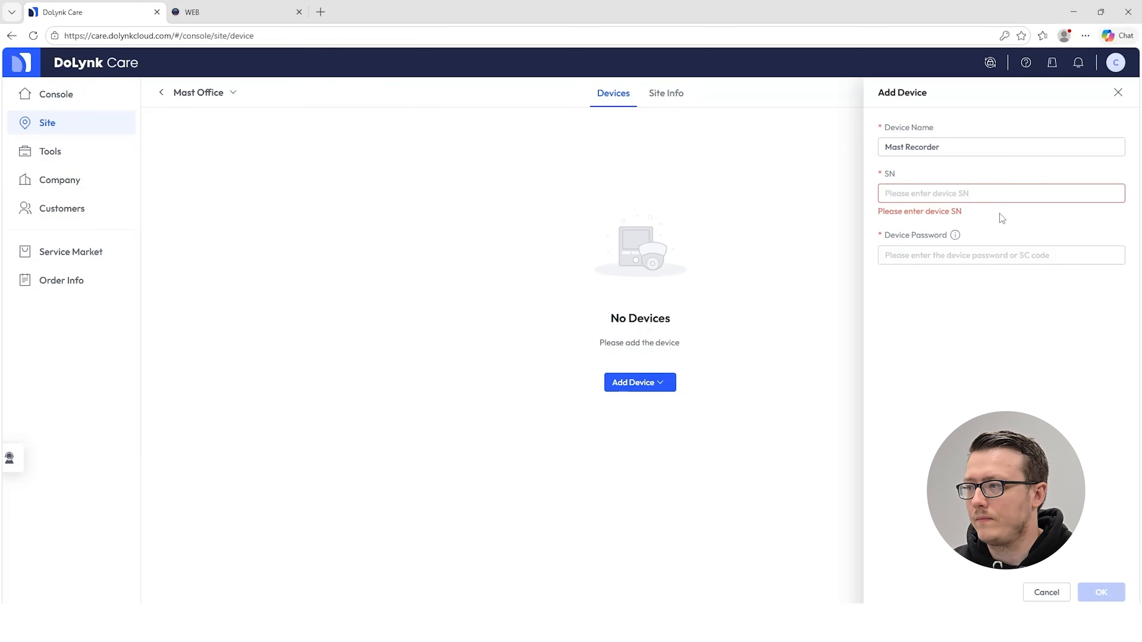
{"action": "right_click", "coordinate": [949, 192]}
{"action": "left_click", "coordinate": [980, 299]}
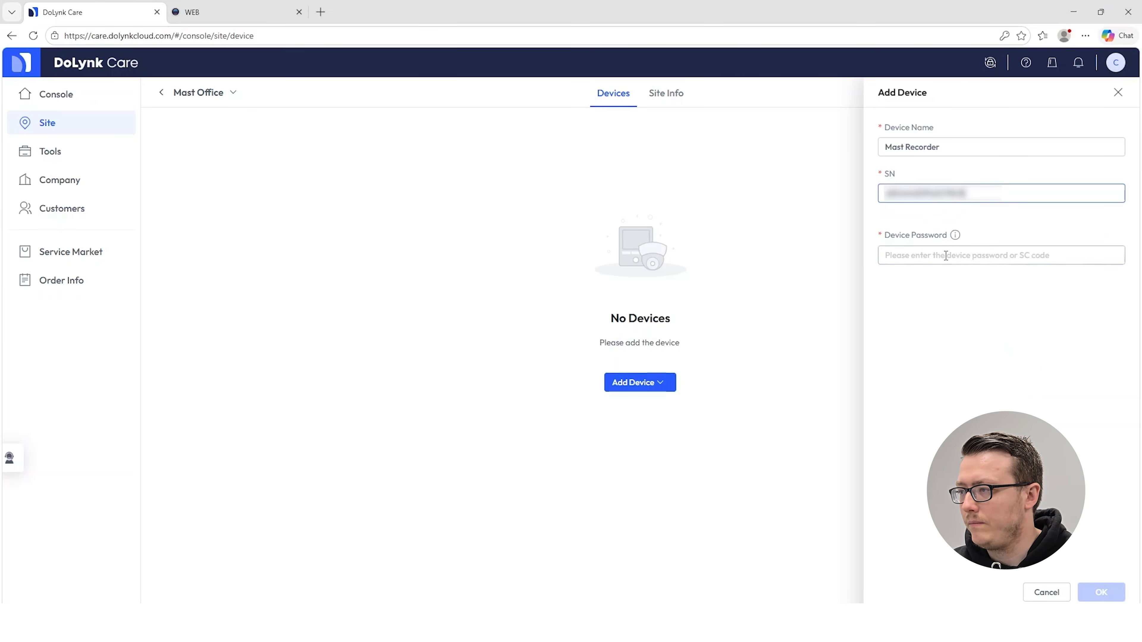
{"action": "left_click", "coordinate": [945, 238]}
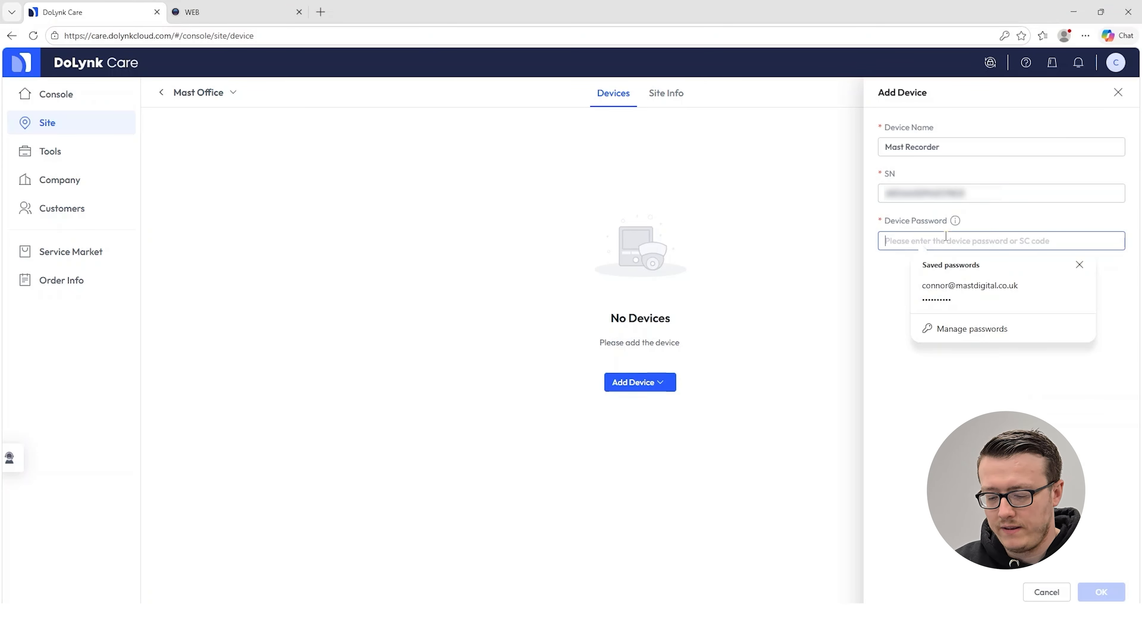
{"action": "type", "text": "••••••••••"}
{"action": "left_click", "coordinate": [1105, 593]}
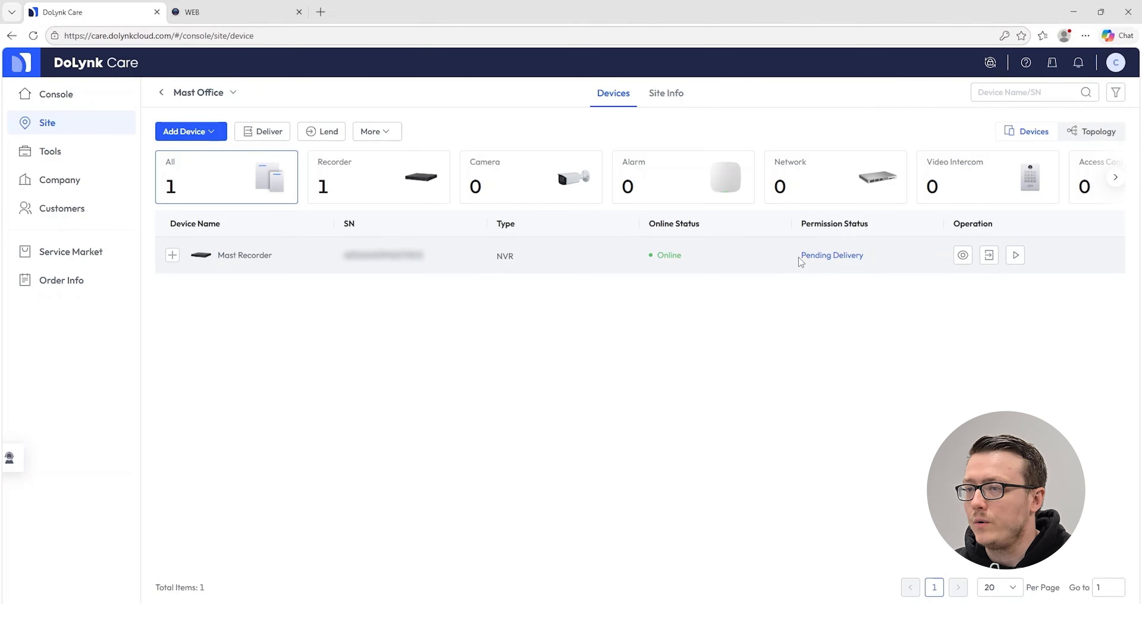
{"action": "left_click_drag", "start_coordinate": [799, 255], "coordinate": [892, 270]}
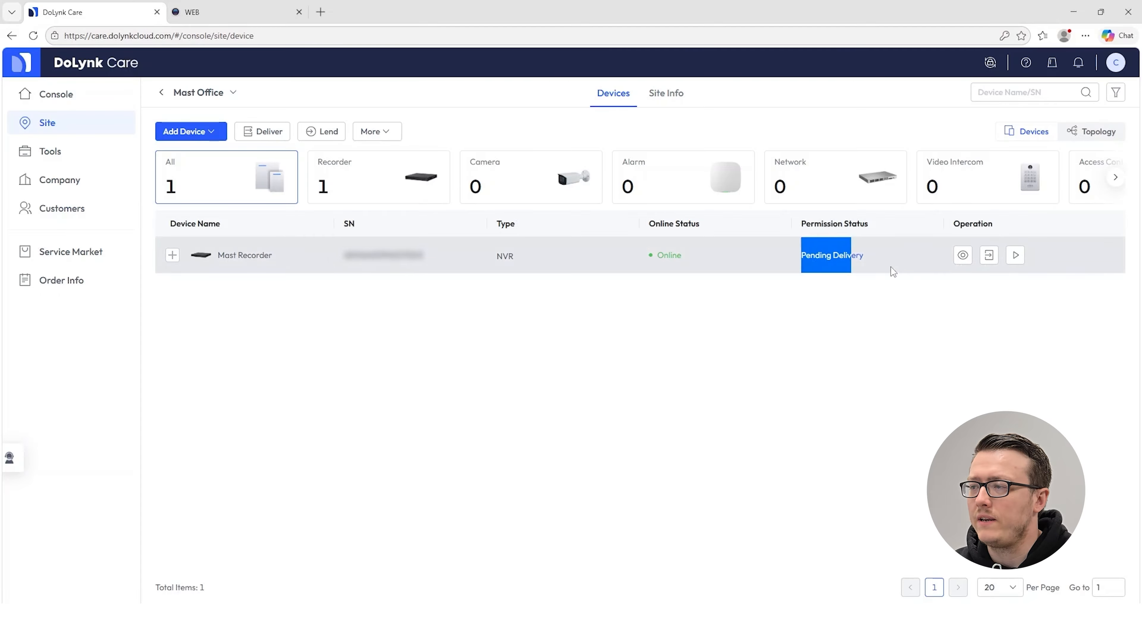
{"action": "left_click", "coordinate": [680, 347]}
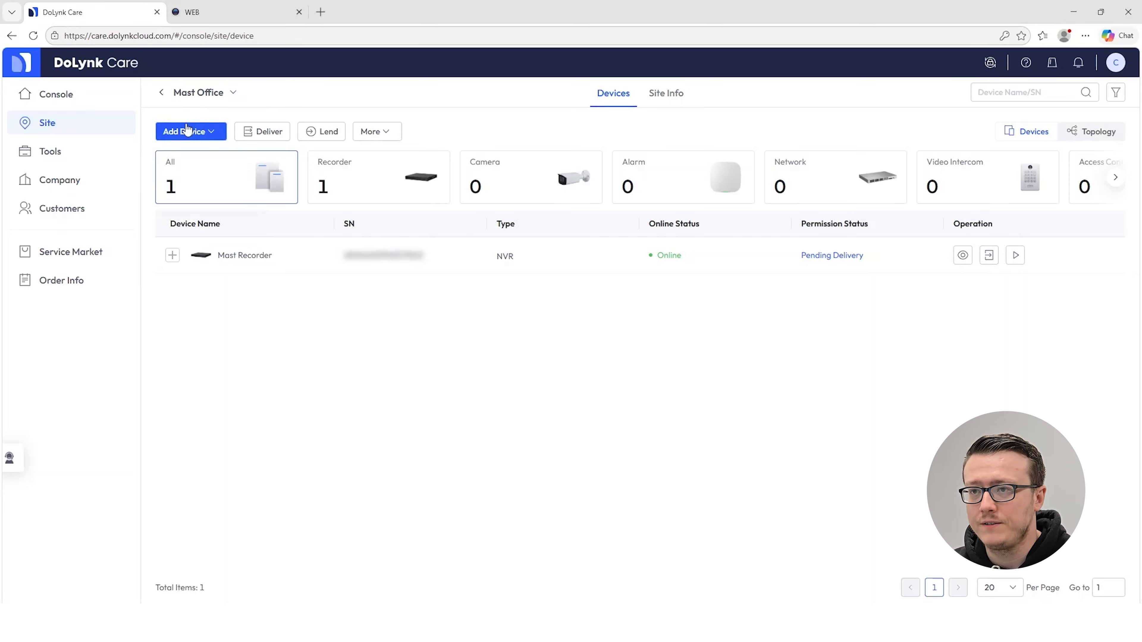
{"action": "mouse_move", "coordinate": [187, 138]}
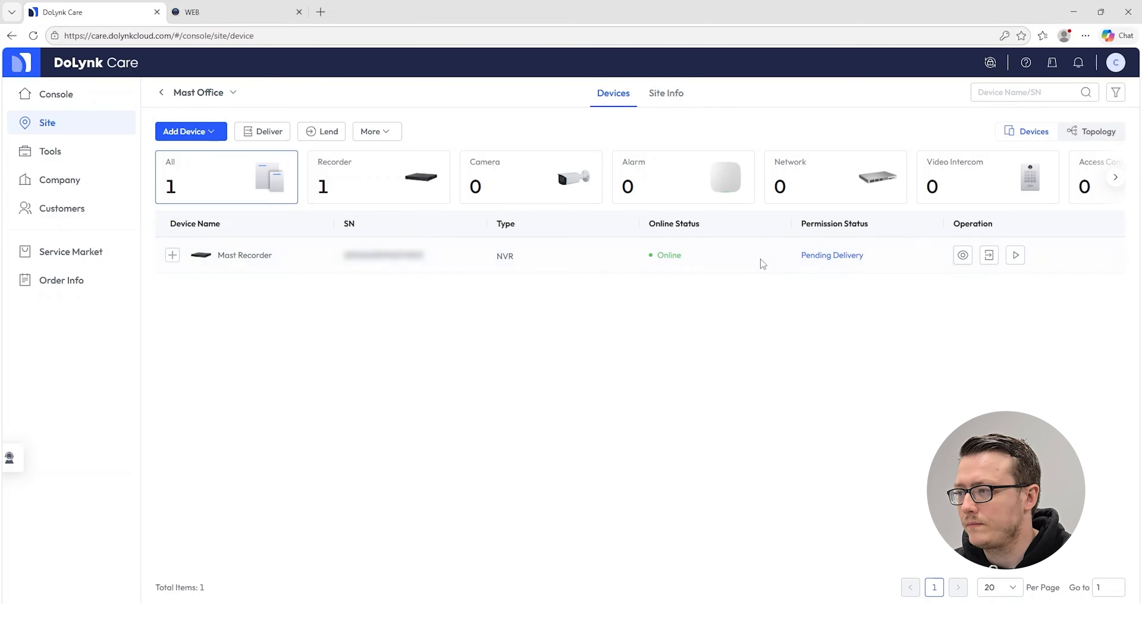
{"action": "left_click", "coordinate": [270, 135]}
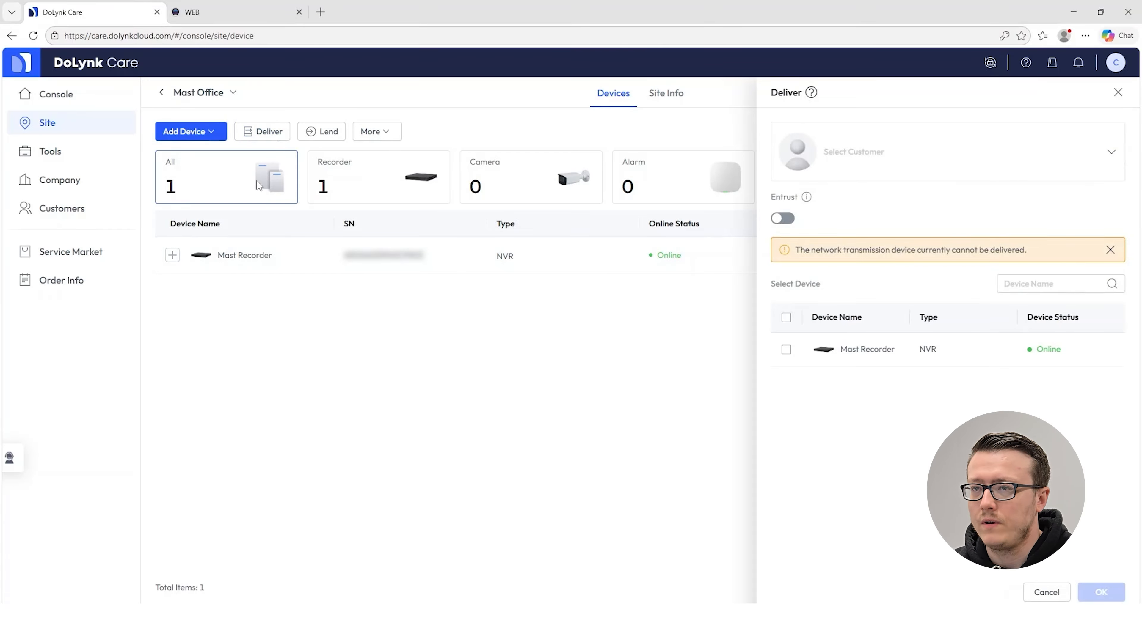
{"action": "left_click", "coordinate": [1118, 93]}
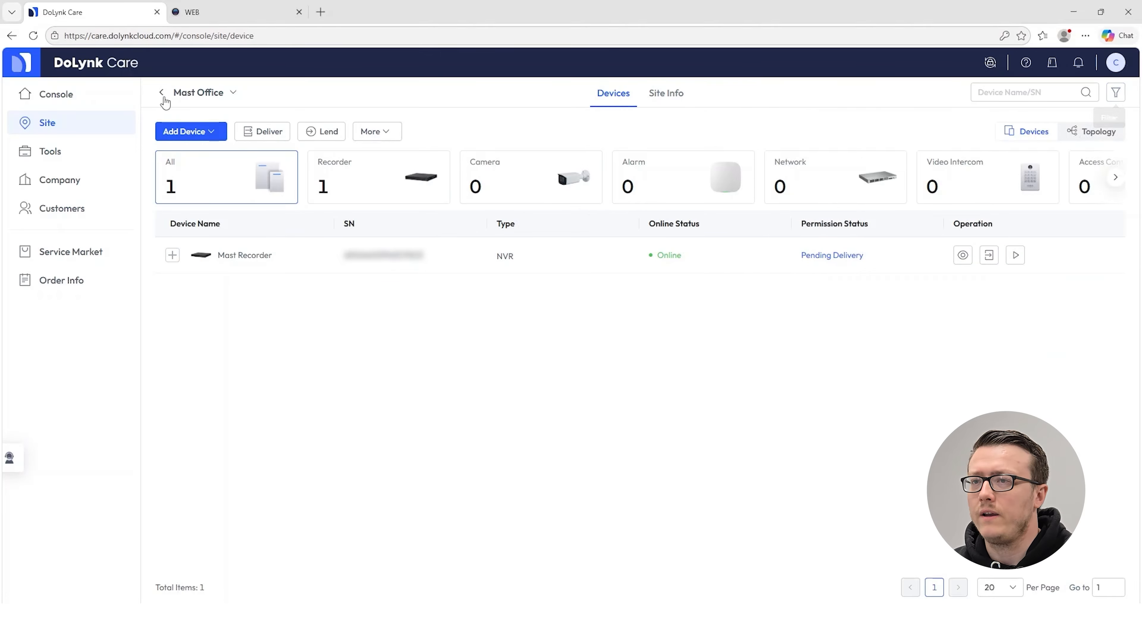
{"action": "left_click", "coordinate": [43, 126]}
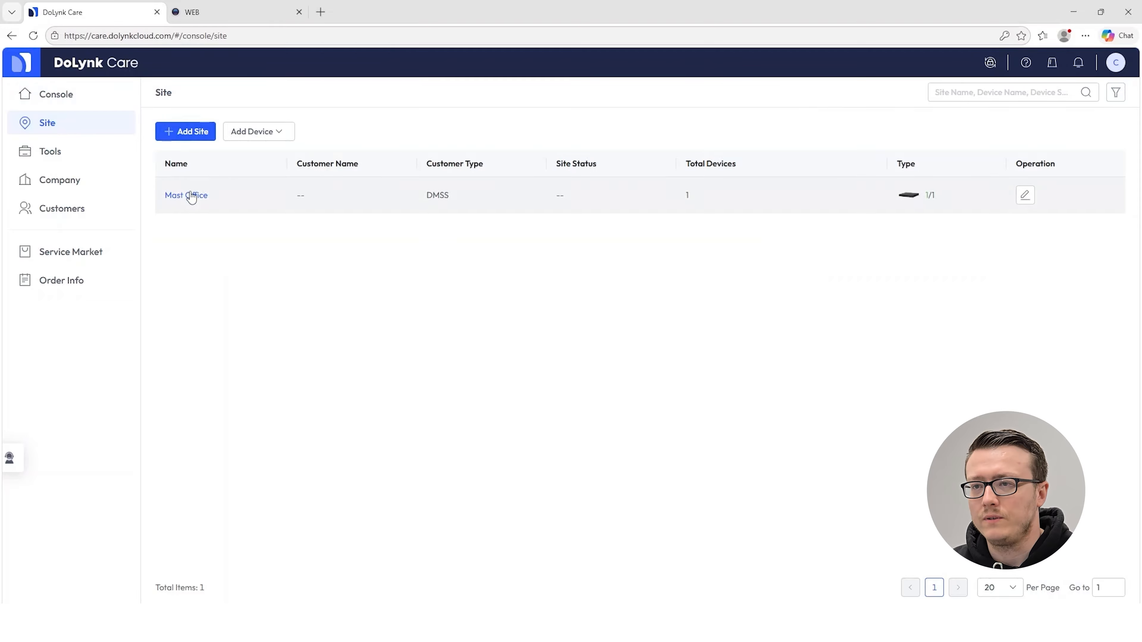
{"action": "left_click", "coordinate": [187, 195]}
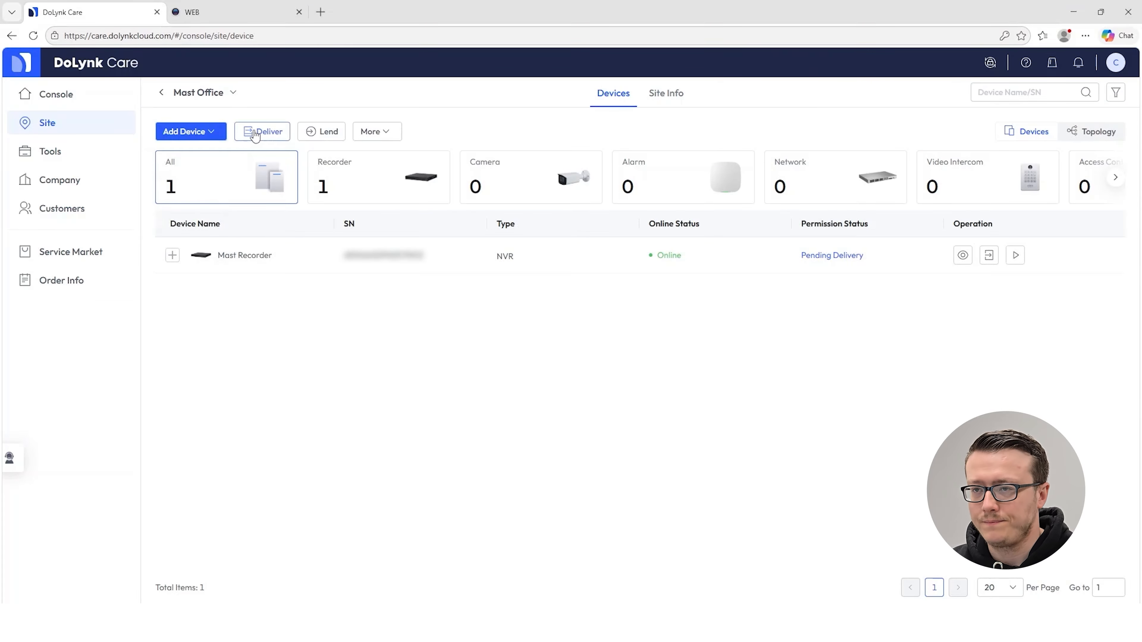
{"action": "left_click", "coordinate": [173, 256]}
{"action": "left_click", "coordinate": [177, 257]}
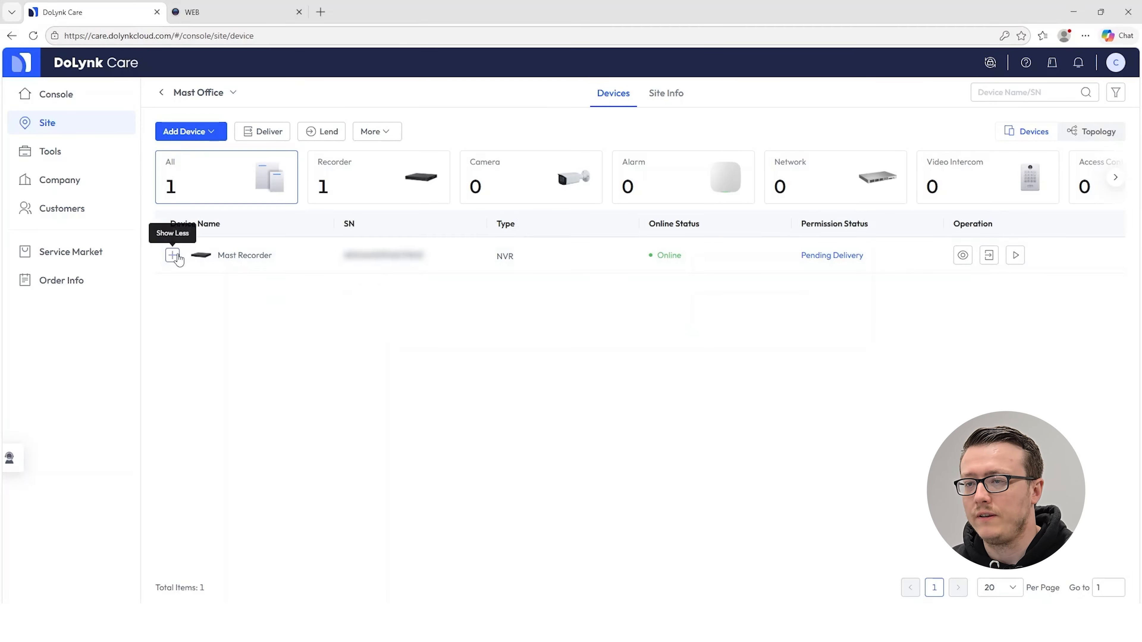
Step: Start delivering the Mast Recorder to the existing customer with Entrust enabled, accepting the Service Provider Agreement to reach the permission settings
{"action": "left_click", "coordinate": [249, 132]}
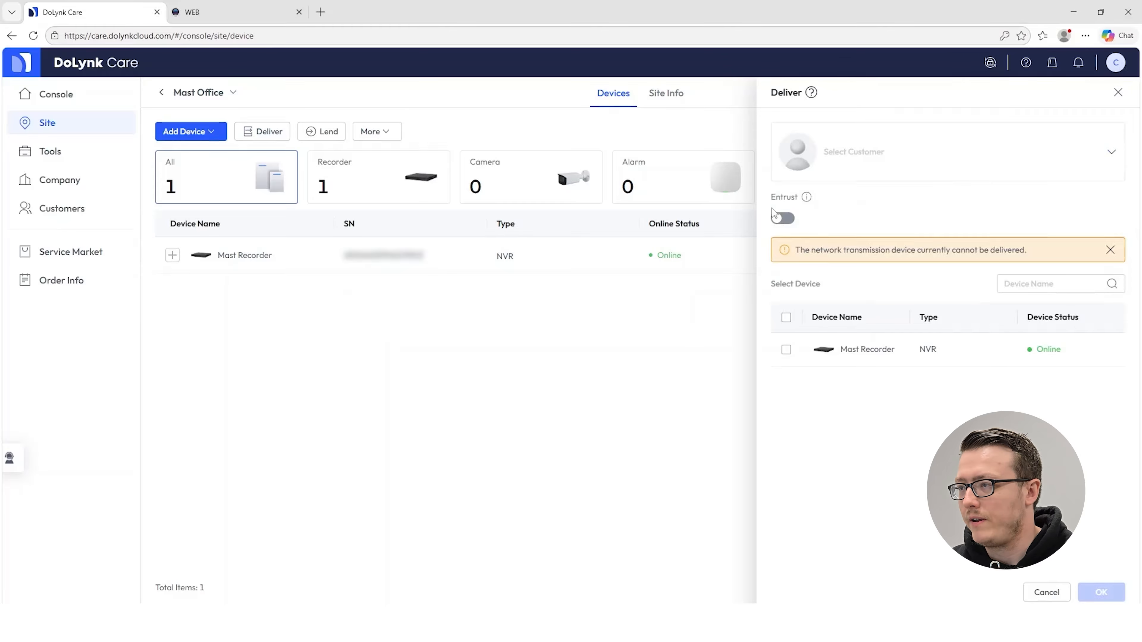
{"action": "left_click", "coordinate": [849, 165]}
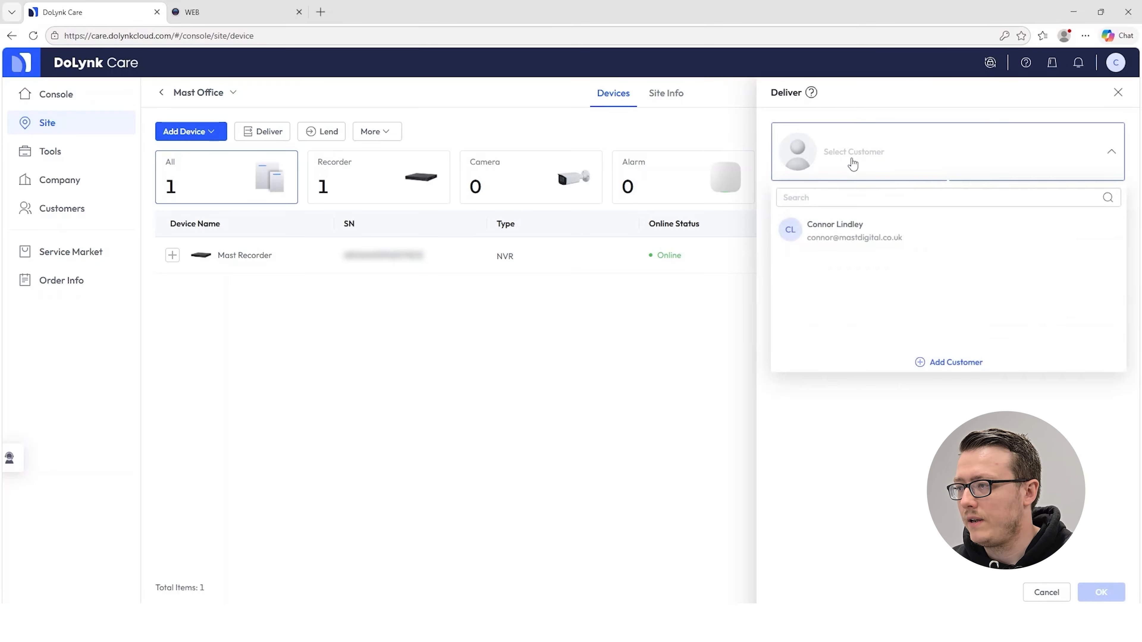
{"action": "left_click", "coordinate": [857, 243]}
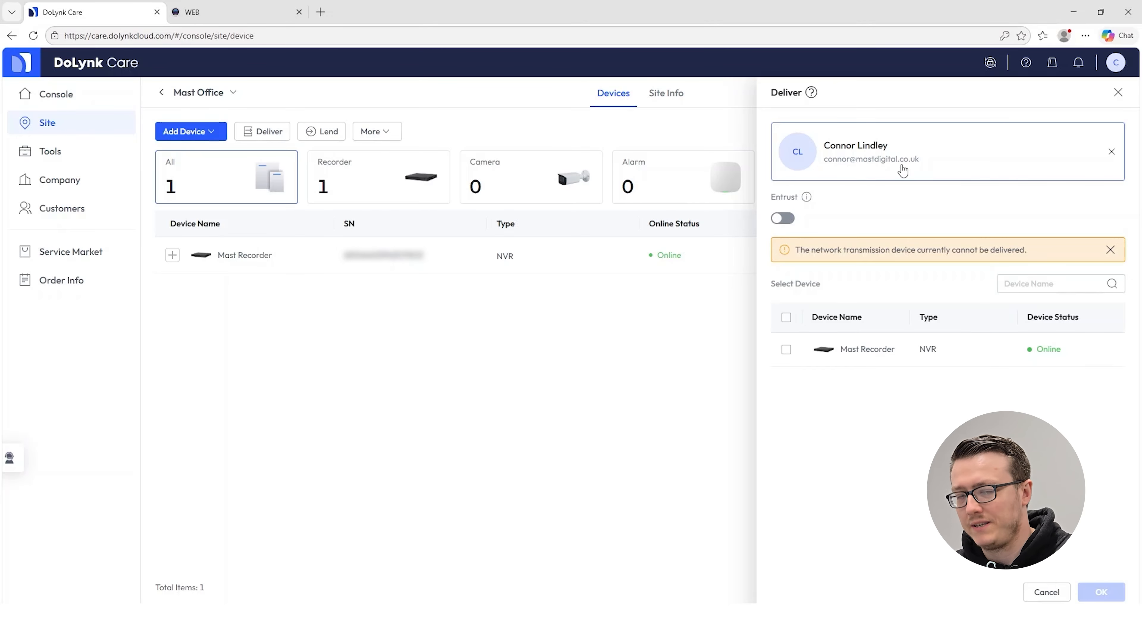
{"action": "left_click", "coordinate": [784, 220]}
{"action": "mouse_move", "coordinate": [806, 199]}
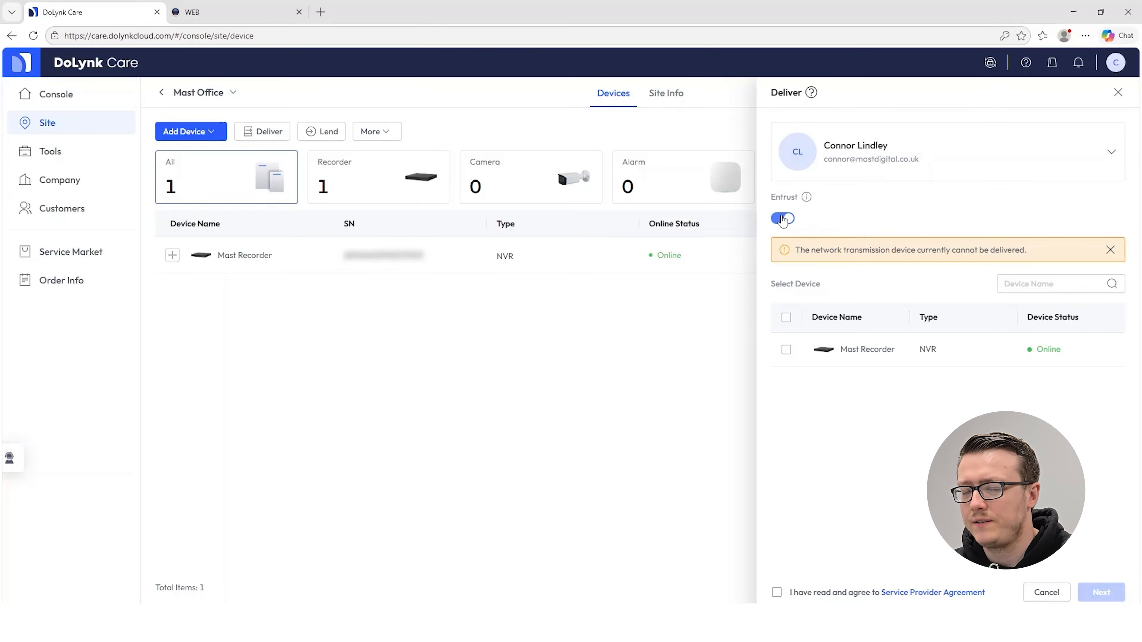
{"action": "left_click", "coordinate": [786, 349]}
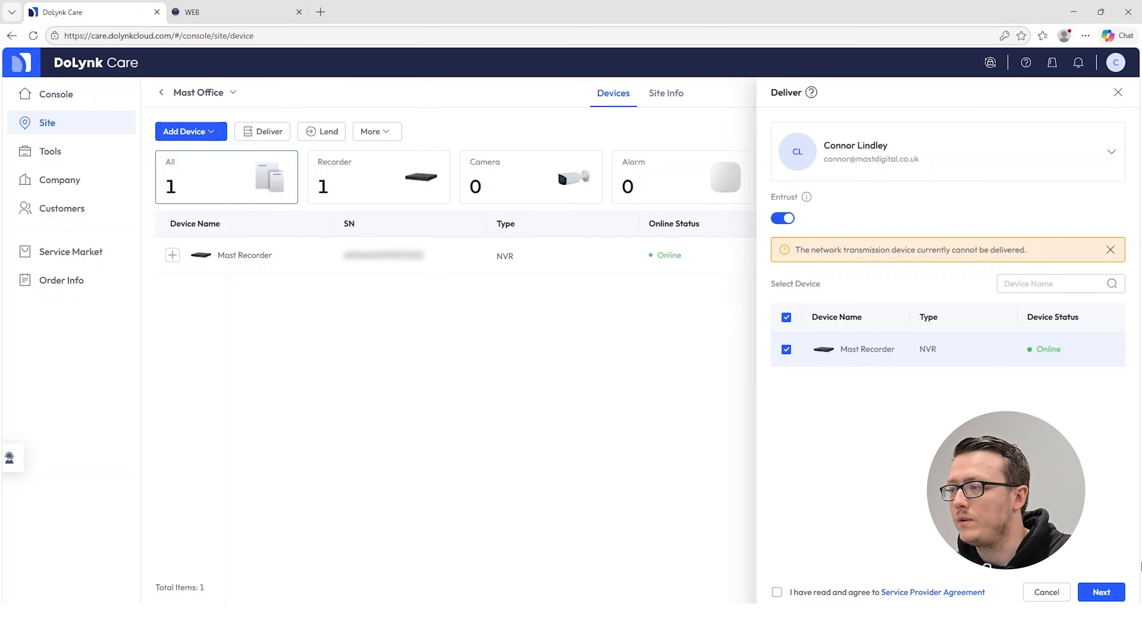
{"action": "left_click", "coordinate": [1101, 592]}
{"action": "left_click", "coordinate": [643, 368]}
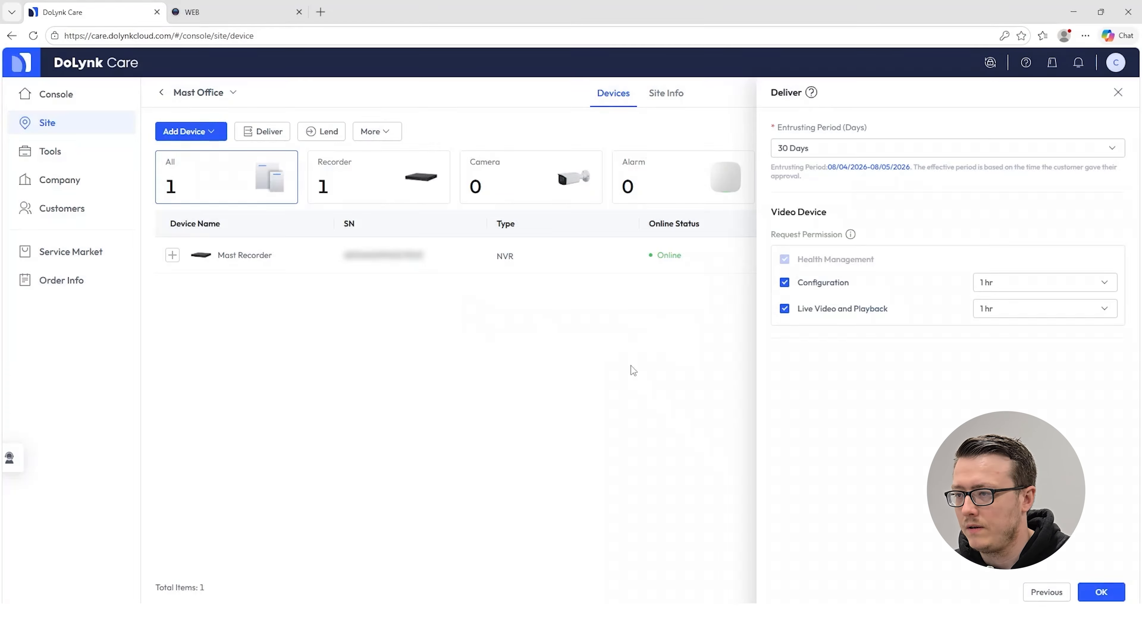
Step: Set a custom entrusting period, entering 30000 days to apply the 1825-day maximum
{"action": "left_click", "coordinate": [832, 152]}
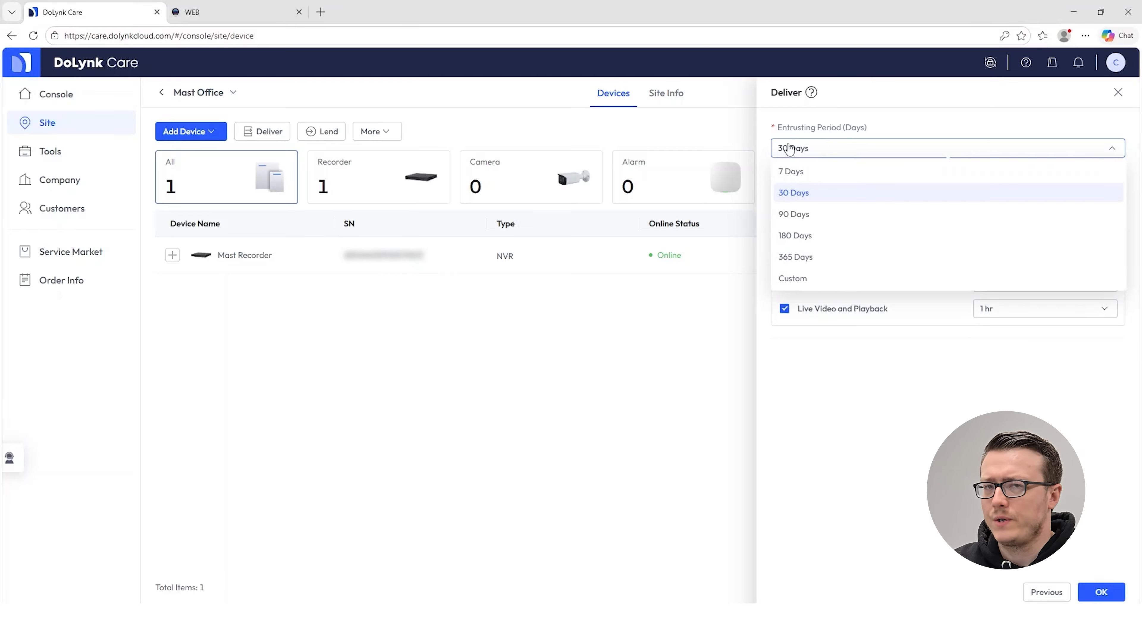
{"action": "left_click", "coordinate": [797, 279]}
{"action": "key", "text": "BackSpace"}
{"action": "key", "text": "BackSpace"}
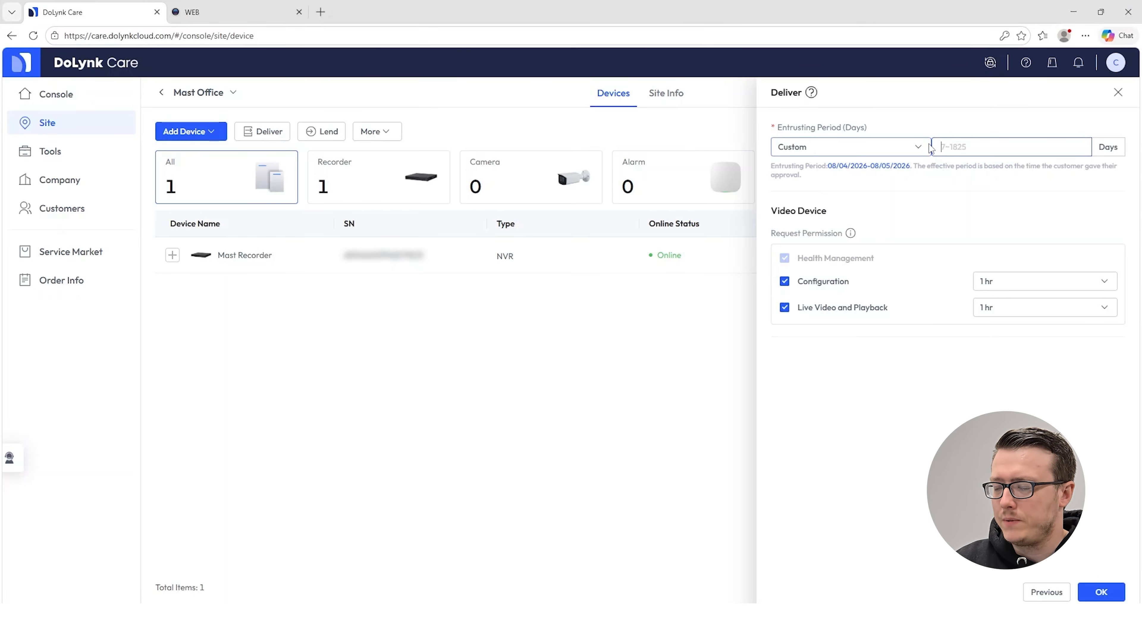
{"action": "type", "text": "30000"}
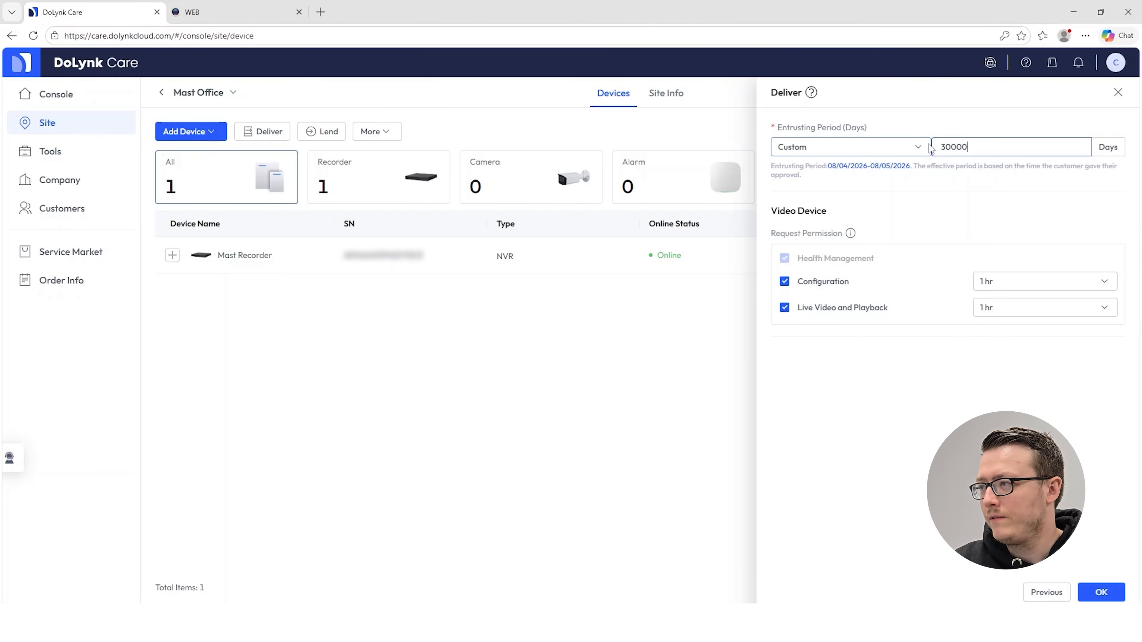
{"action": "key", "text": "Return"}
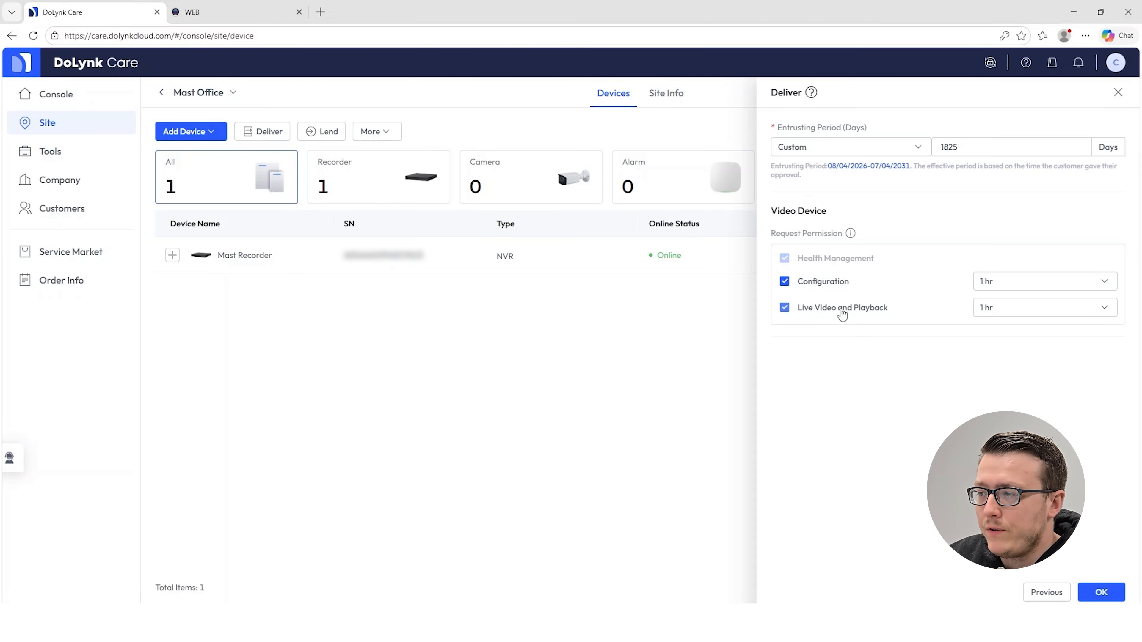
Step: Set both the Configuration and the Live Video and Playback permissions to Within the Authorization Period
{"action": "left_click", "coordinate": [1011, 280]}
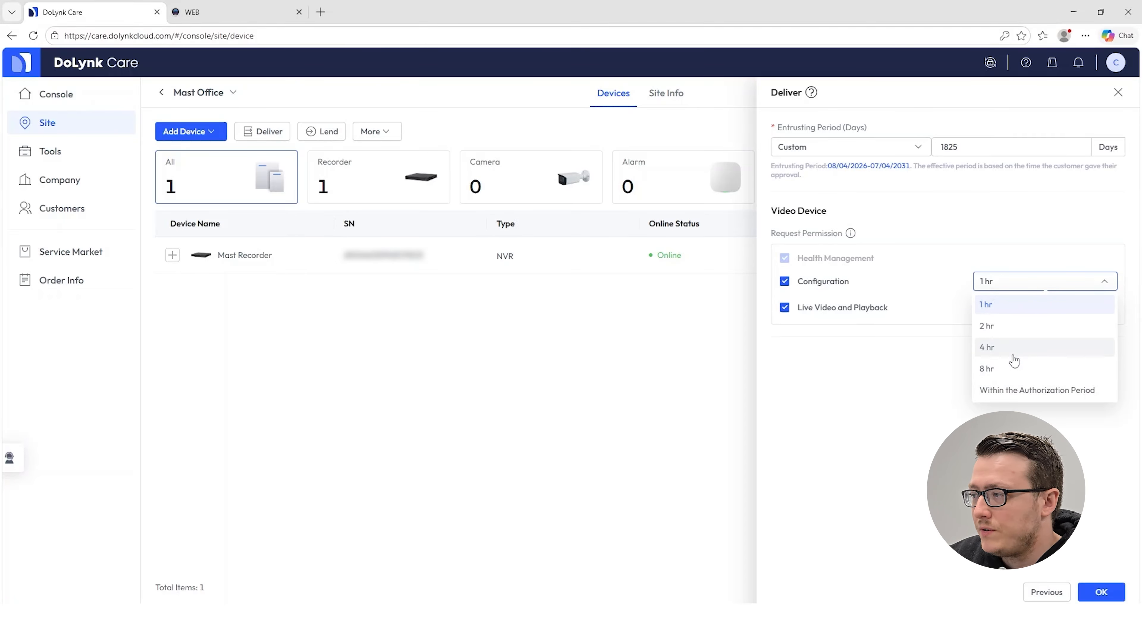
{"action": "left_click", "coordinate": [1012, 390]}
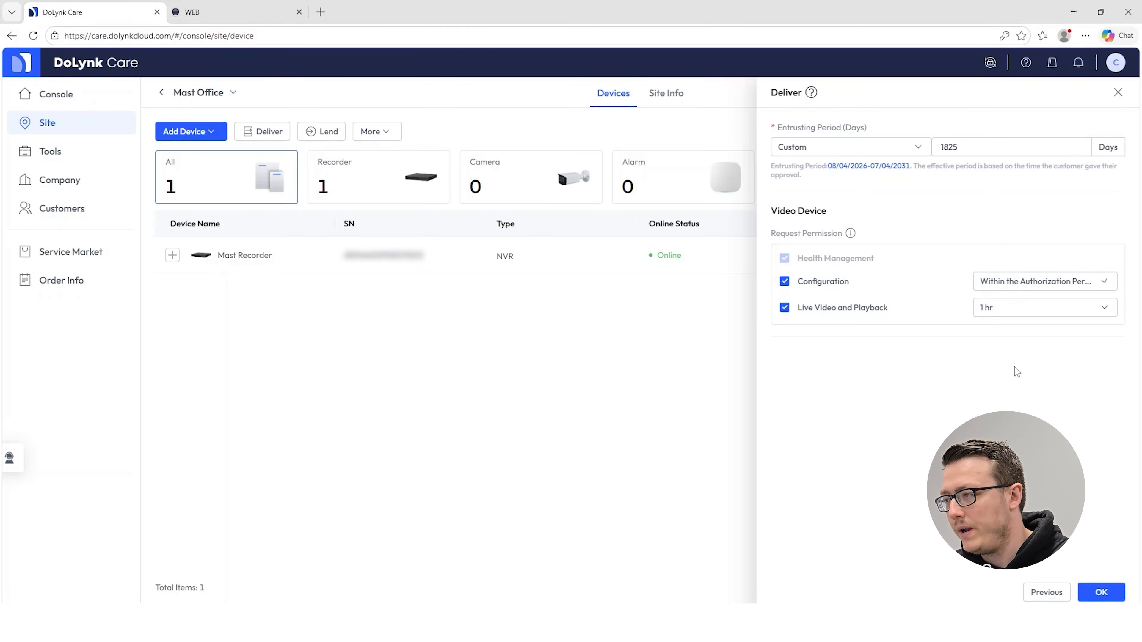
{"action": "left_click", "coordinate": [1002, 307]}
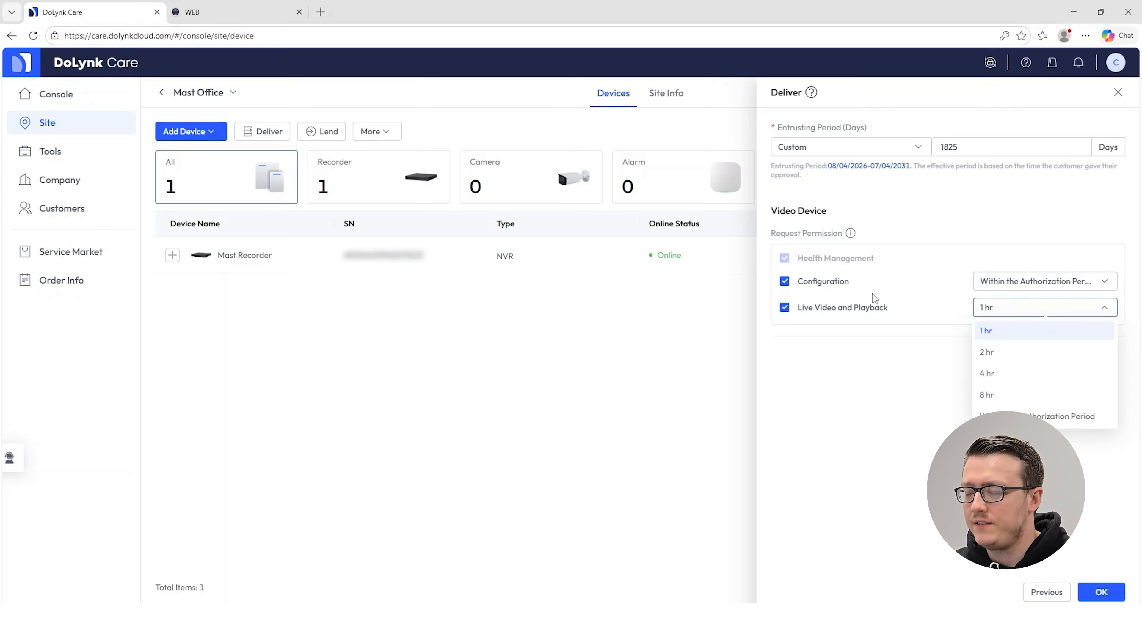
{"action": "left_click", "coordinate": [1012, 416]}
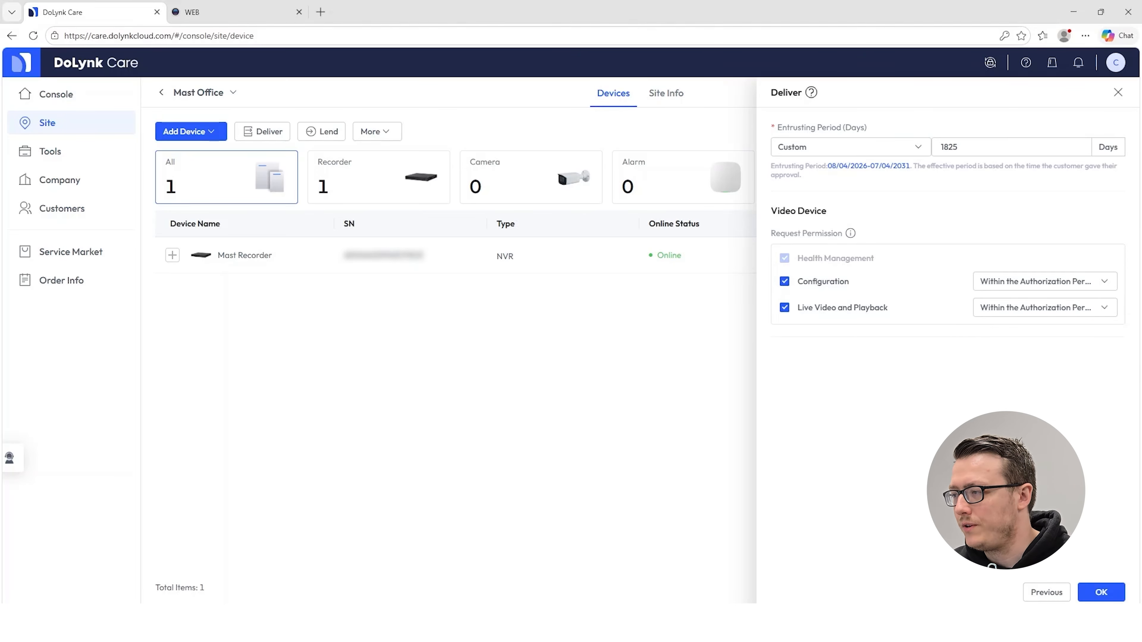
Step: Submit the delivery, confirm handing the recorder over to the customer and dismiss the resulting notice
{"action": "left_click", "coordinate": [1102, 592]}
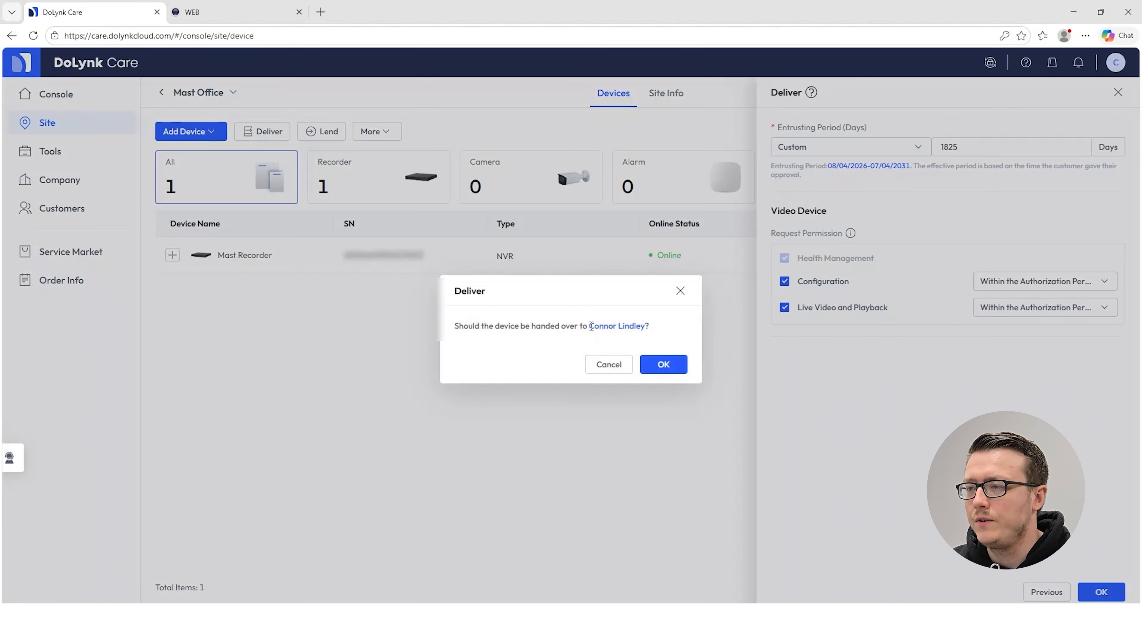
{"action": "left_click", "coordinate": [669, 366]}
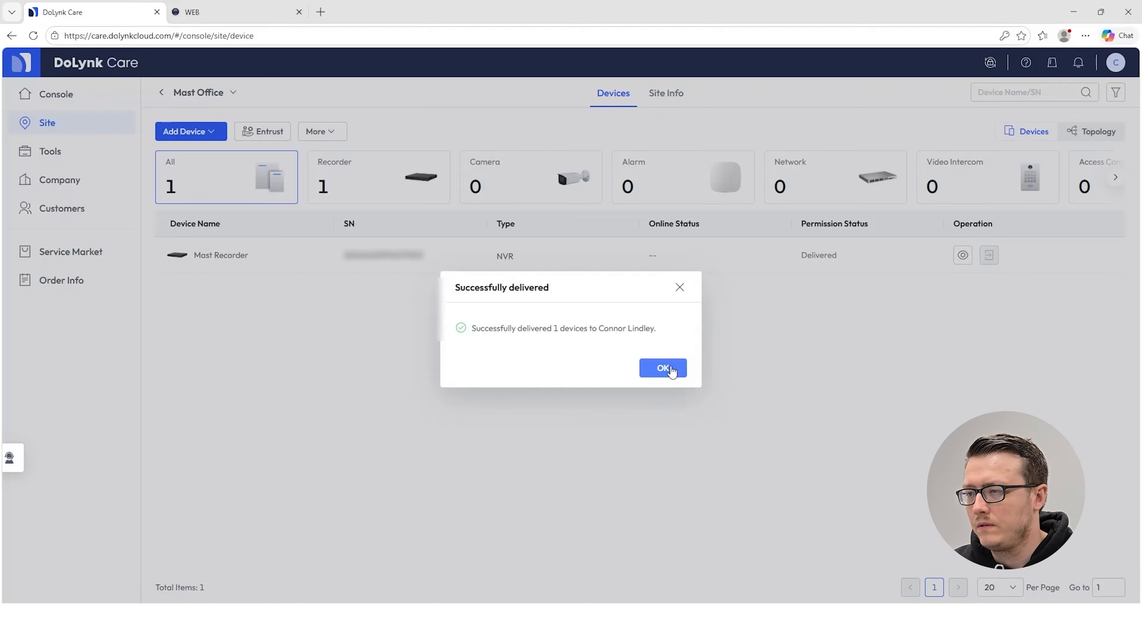
{"action": "left_click", "coordinate": [663, 368]}
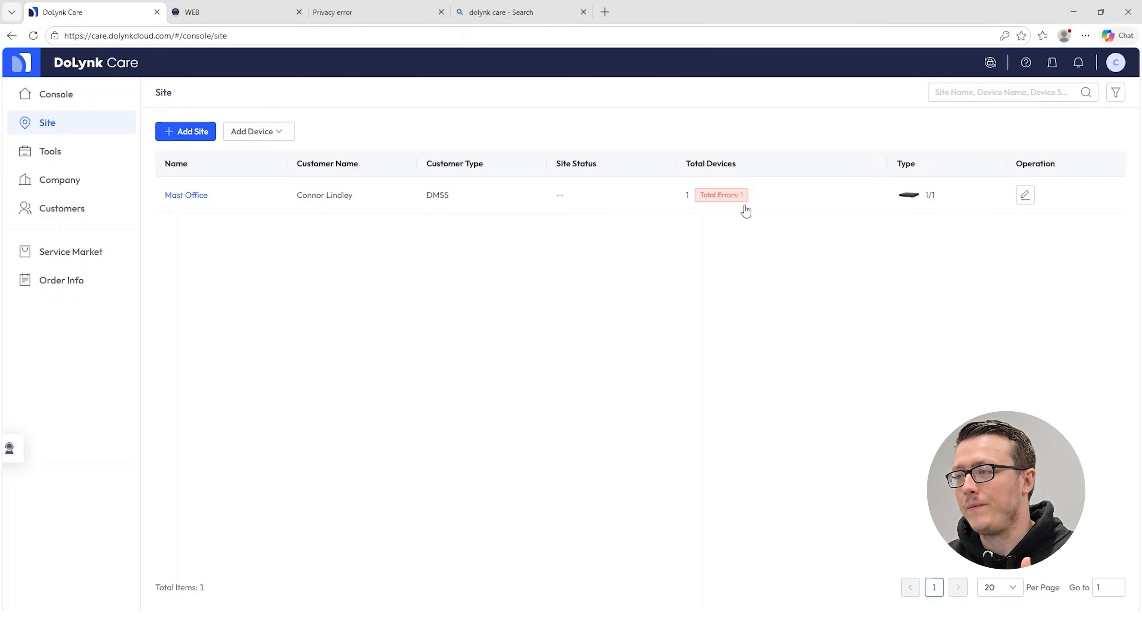
Step: Open the Mast Office site's error in Maintenance and examine the error type and troubleshooting suggestions for the Mast Recorder's Test Camera
{"action": "mouse_move", "coordinate": [725, 199]}
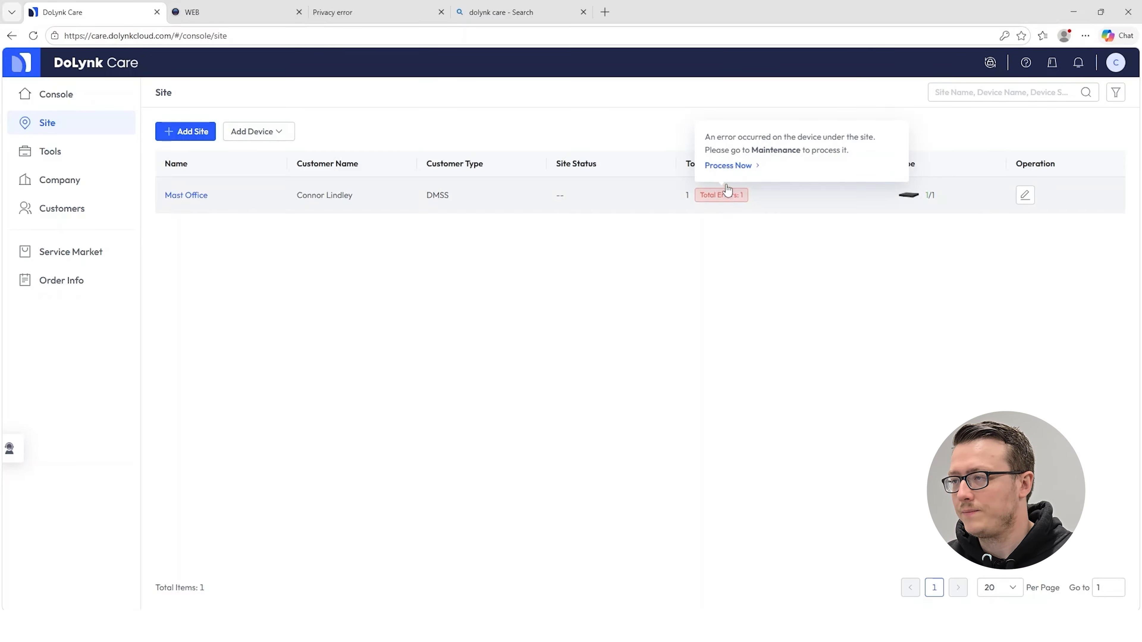
{"action": "left_click", "coordinate": [728, 165]}
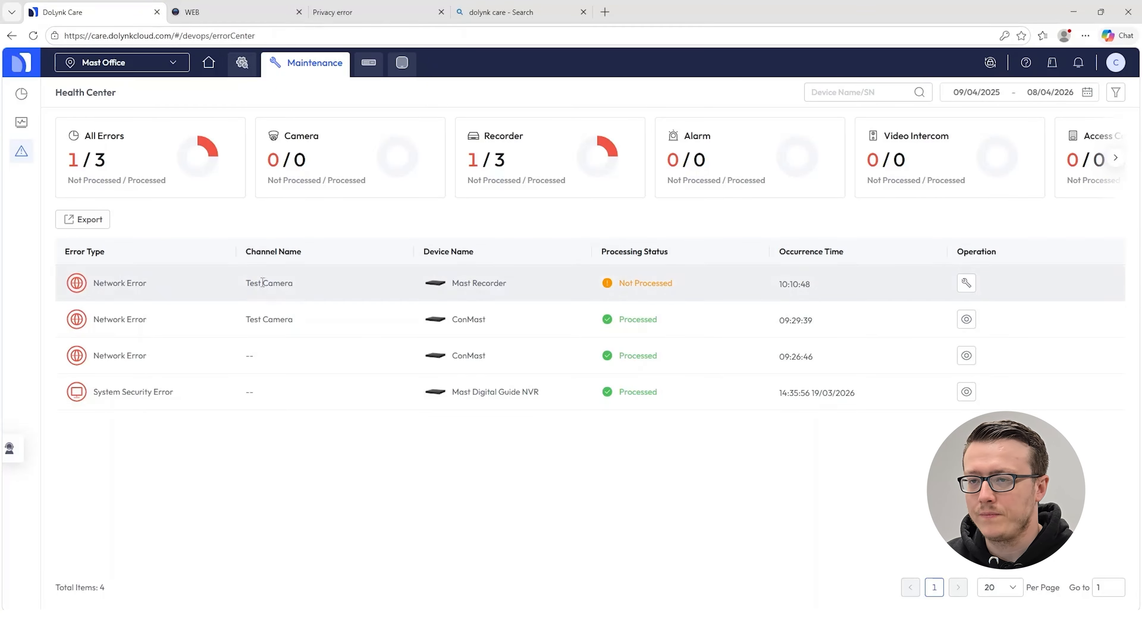
{"action": "left_click_drag", "start_coordinate": [254, 284], "coordinate": [273, 284]}
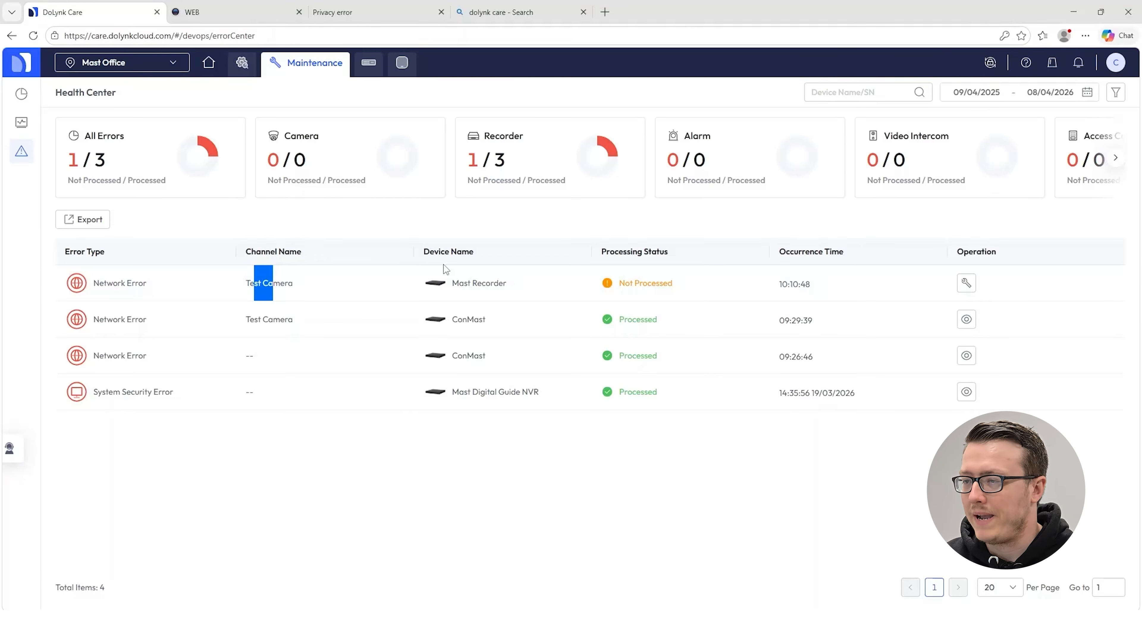
{"action": "left_click", "coordinate": [966, 282]}
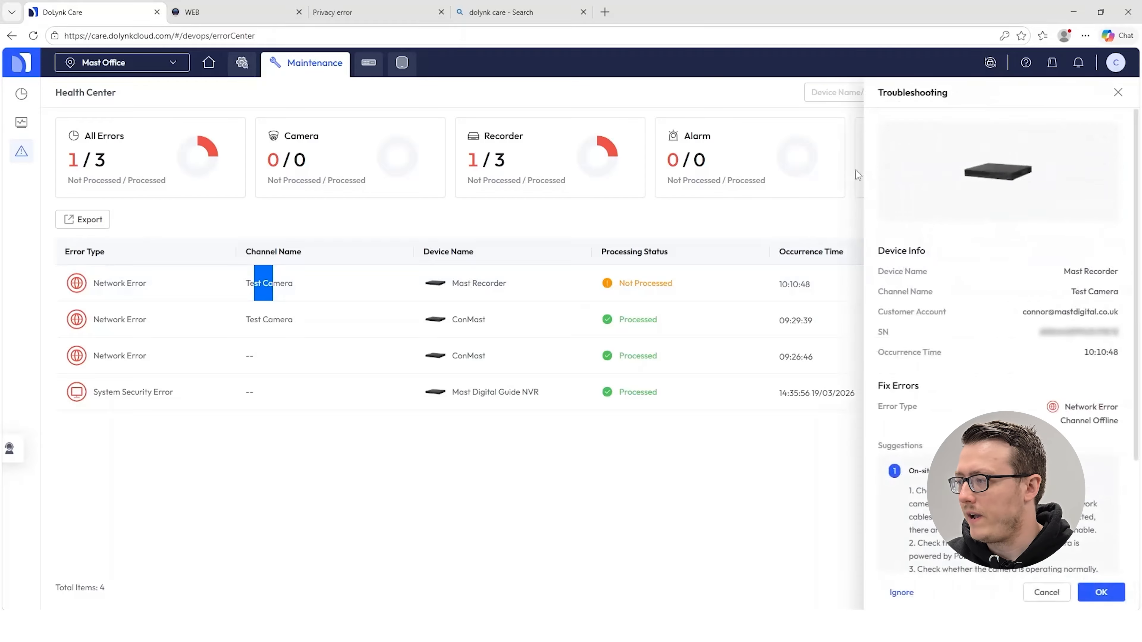
{"action": "scroll", "coordinate": [1003, 349], "scroll_direction": "down", "scroll_amount": 4}
{"action": "scroll", "coordinate": [1016, 292], "scroll_direction": "up", "scroll_amount": 4}
{"action": "scroll", "coordinate": [1026, 246], "scroll_direction": "down", "scroll_amount": 1}
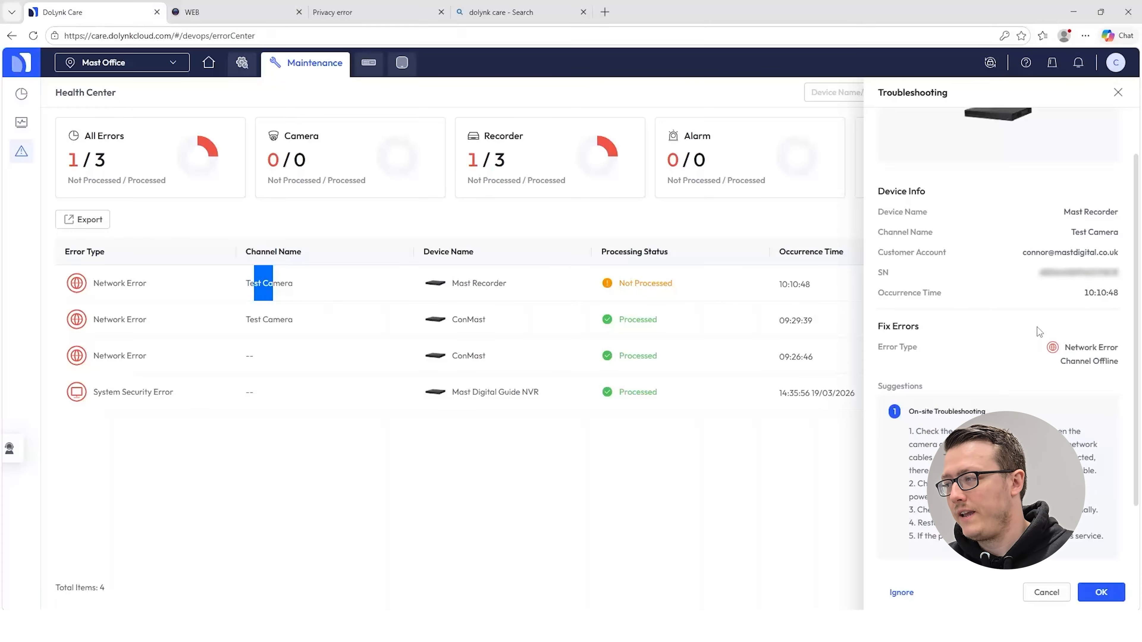
{"action": "left_click_drag", "start_coordinate": [1061, 362], "coordinate": [1116, 361]}
{"action": "left_click", "coordinate": [973, 320]}
{"action": "scroll", "coordinate": [972, 320], "scroll_direction": "down", "scroll_amount": 2}
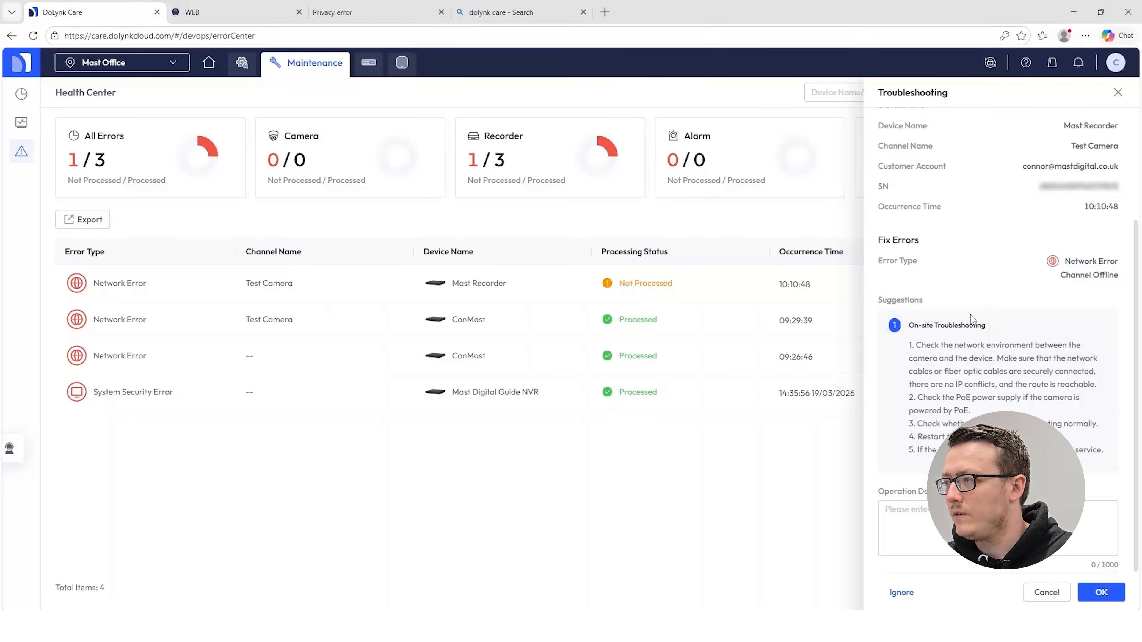
{"action": "left_click", "coordinate": [1118, 93]}
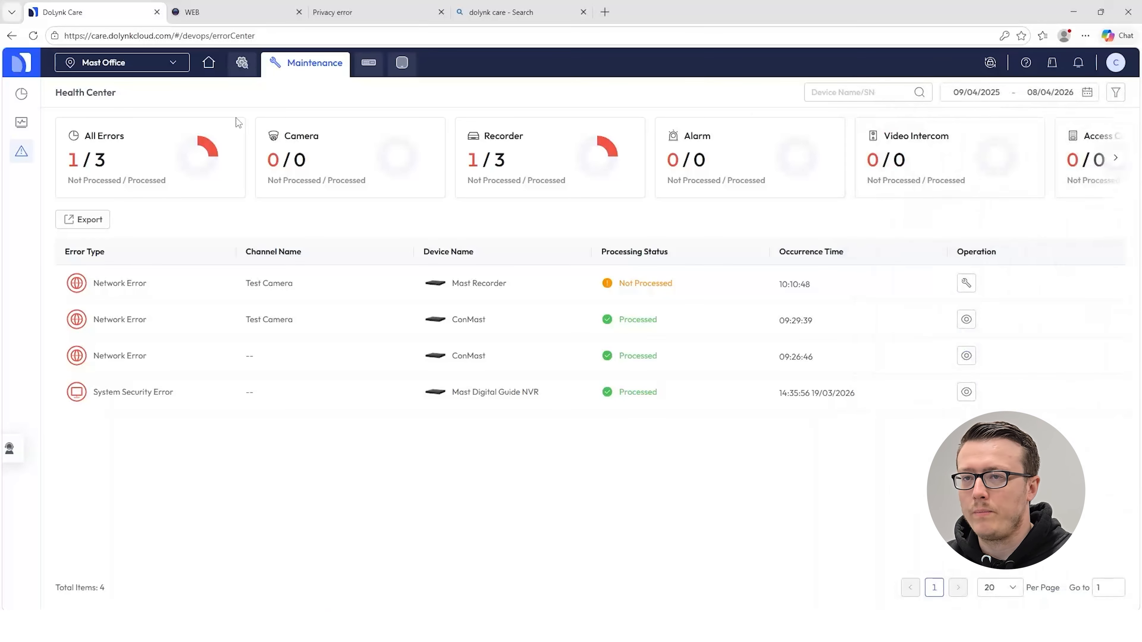
Step: Return to the Mast Office site and check the Mast Recorder's overview and the status of its linked channels
{"action": "left_click", "coordinate": [210, 68]}
{"action": "left_click", "coordinate": [47, 122]}
{"action": "left_click", "coordinate": [275, 196]}
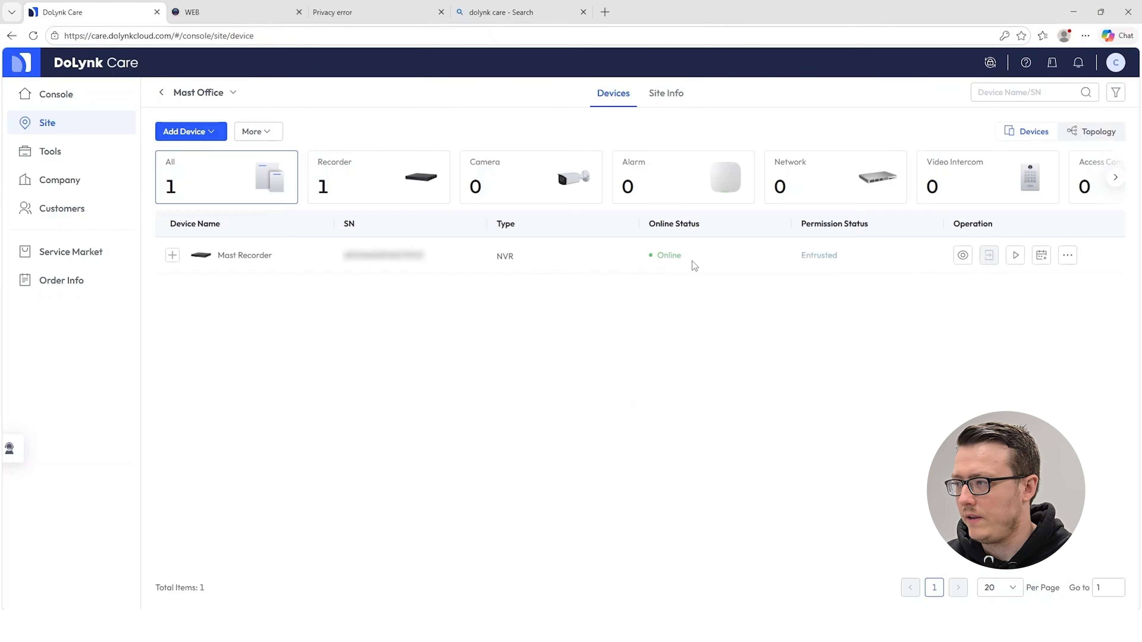
{"action": "left_click", "coordinate": [963, 255]}
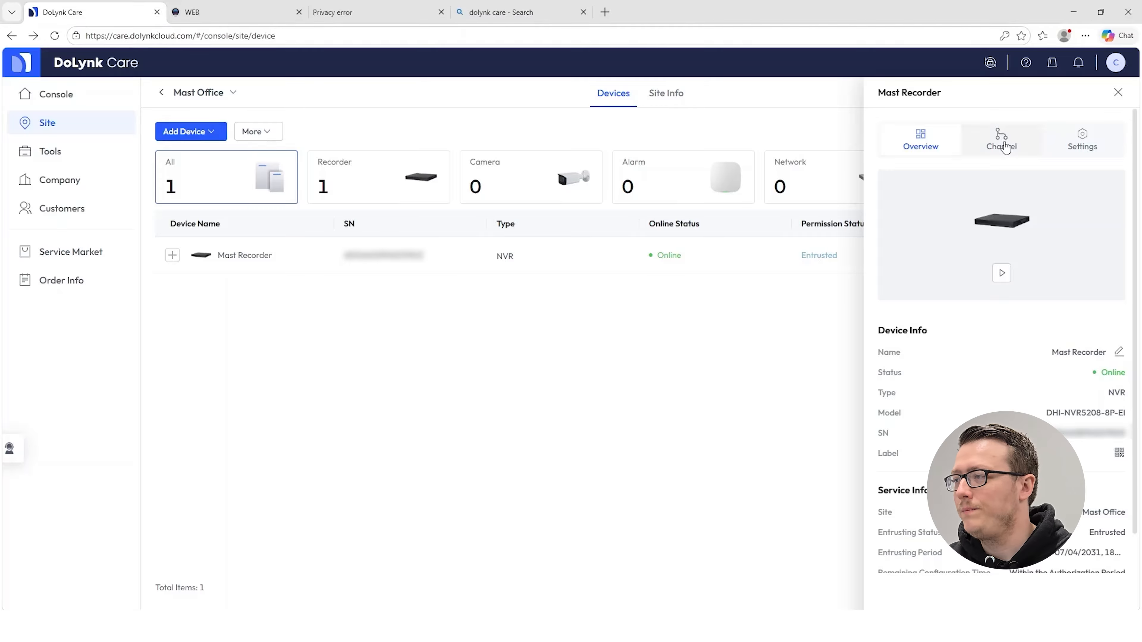
{"action": "left_click", "coordinate": [1004, 145]}
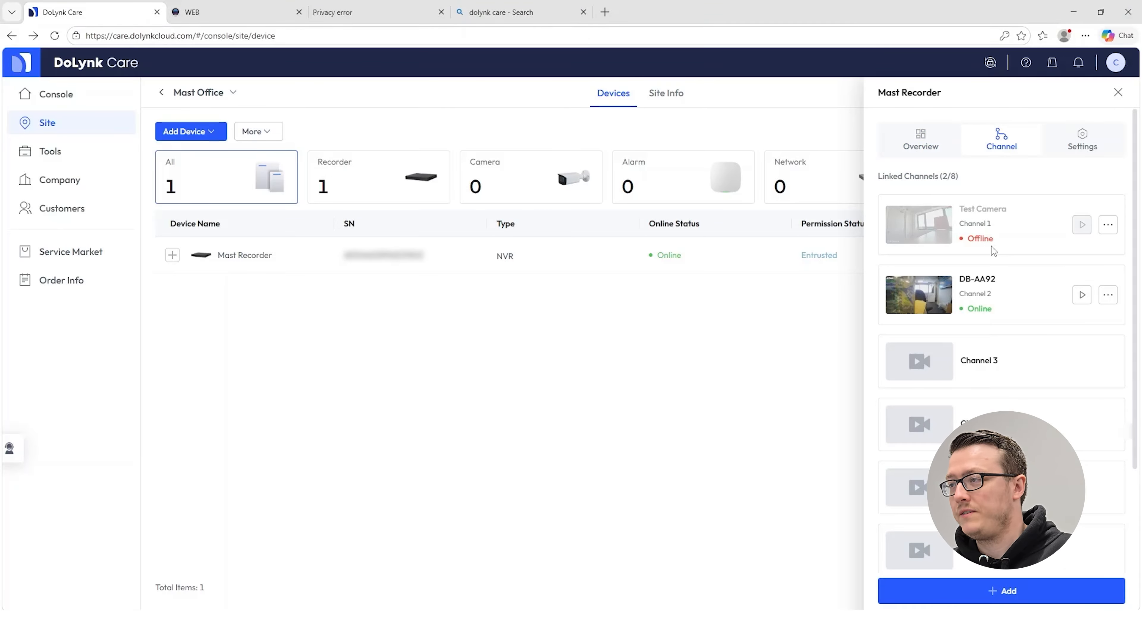
{"action": "left_click", "coordinate": [921, 141]}
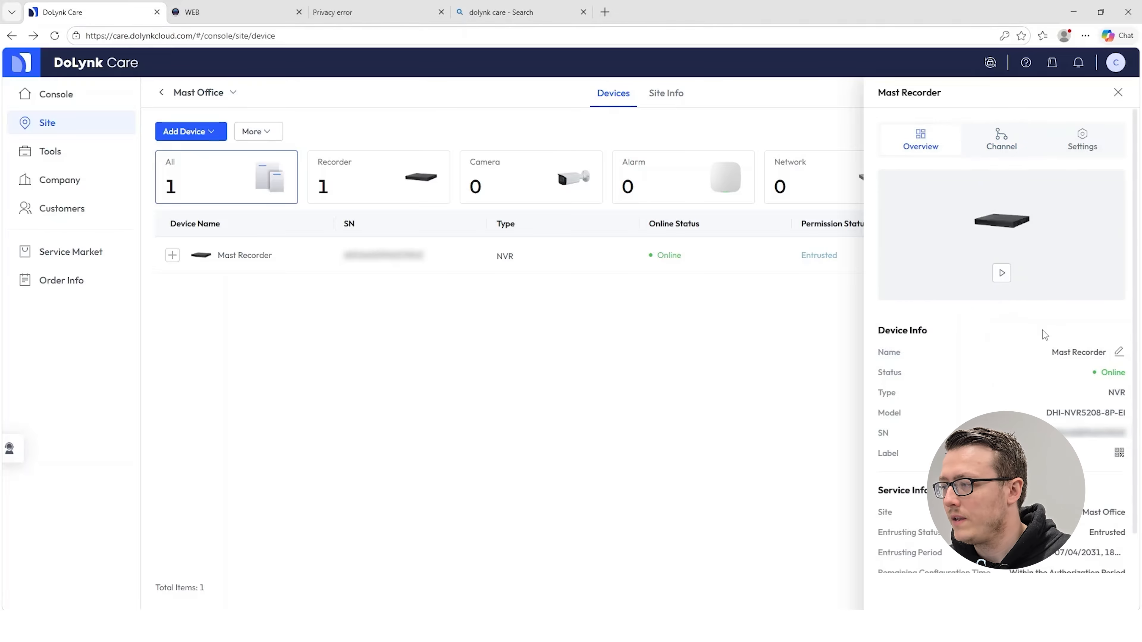
{"action": "left_click", "coordinate": [1118, 93]}
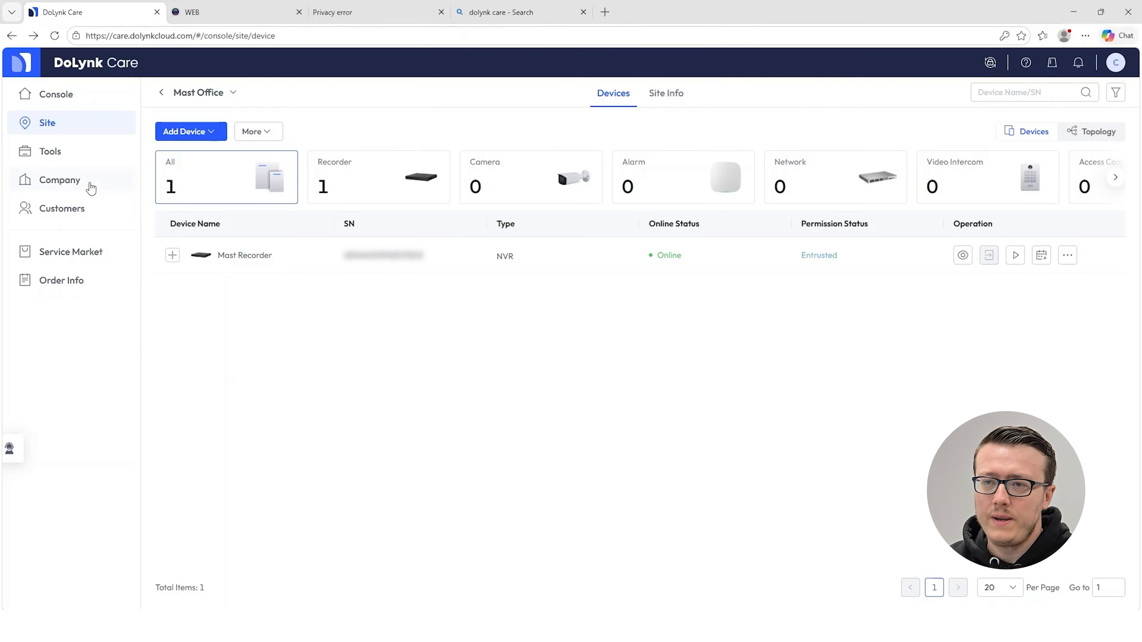
Step: Go back to the site list, reopen the unprocessed Test Camera network error and review its on-site troubleshooting guidance
{"action": "left_click", "coordinate": [70, 156]}
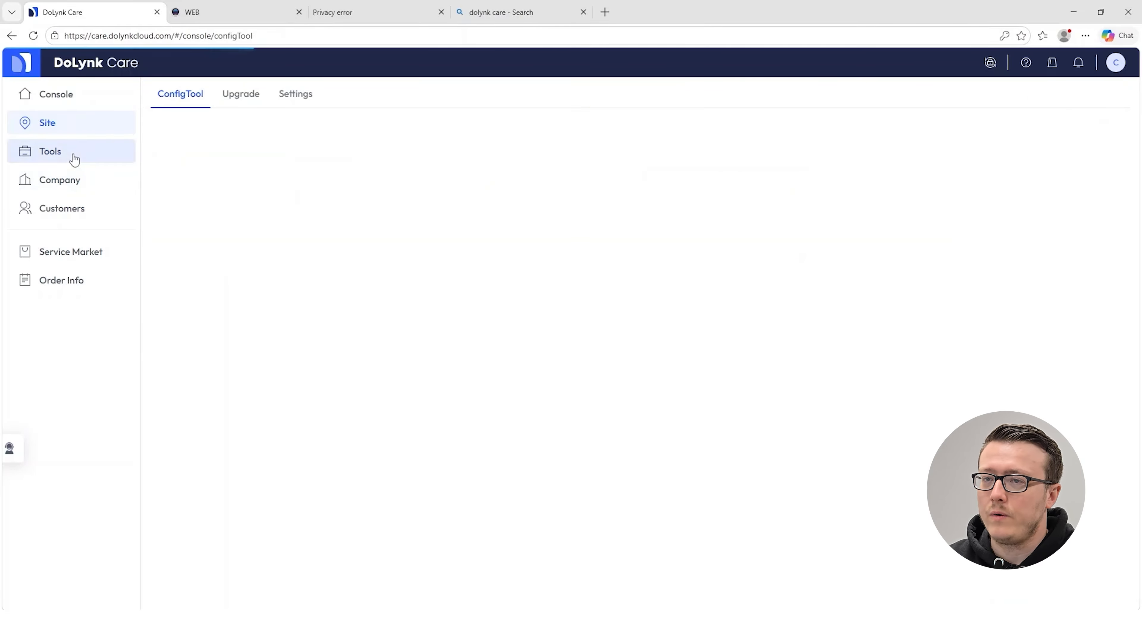
{"action": "left_click", "coordinate": [64, 130]}
{"action": "mouse_move", "coordinate": [741, 202]}
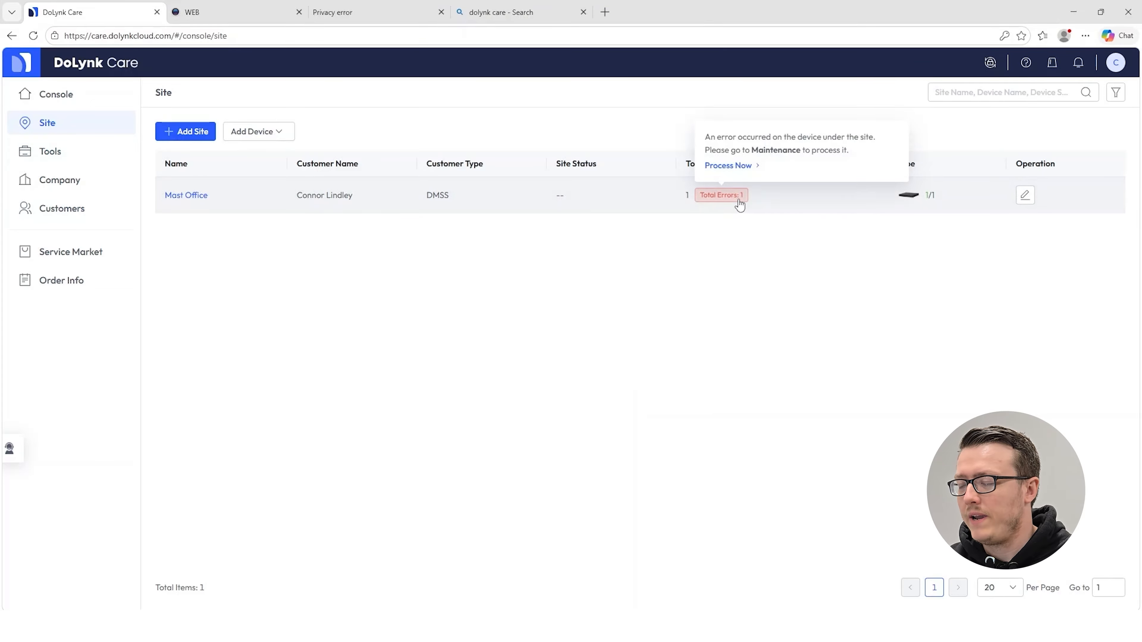
{"action": "left_click", "coordinate": [728, 165]}
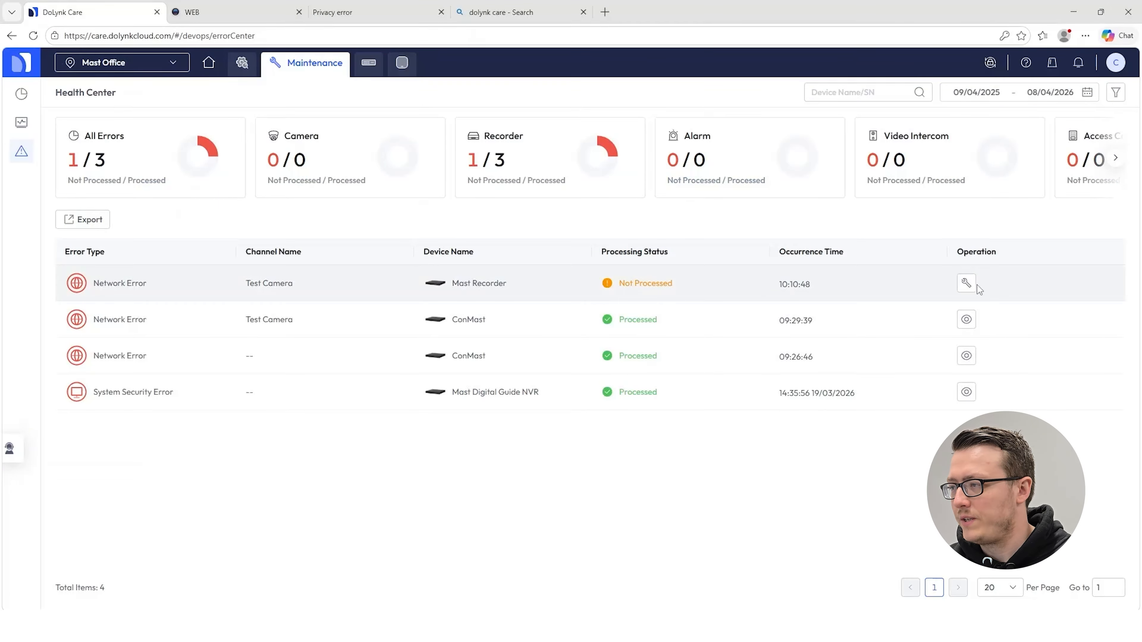
{"action": "left_click", "coordinate": [966, 283]}
{"action": "scroll", "coordinate": [998, 300], "scroll_direction": "down", "scroll_amount": 3}
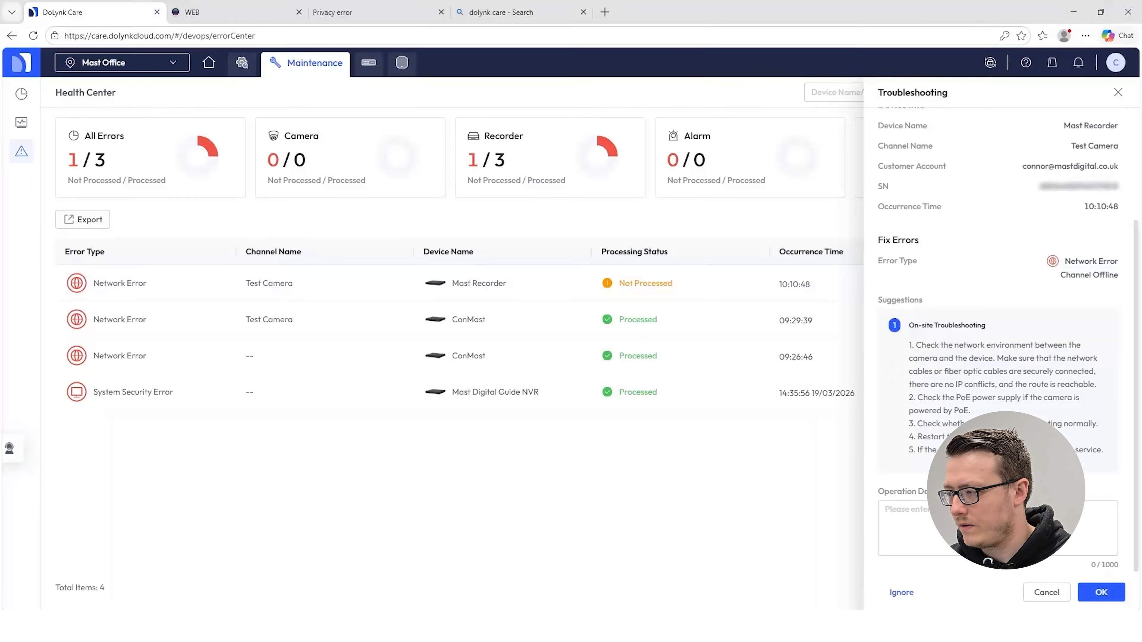
{"action": "left_click", "coordinate": [1101, 593]}
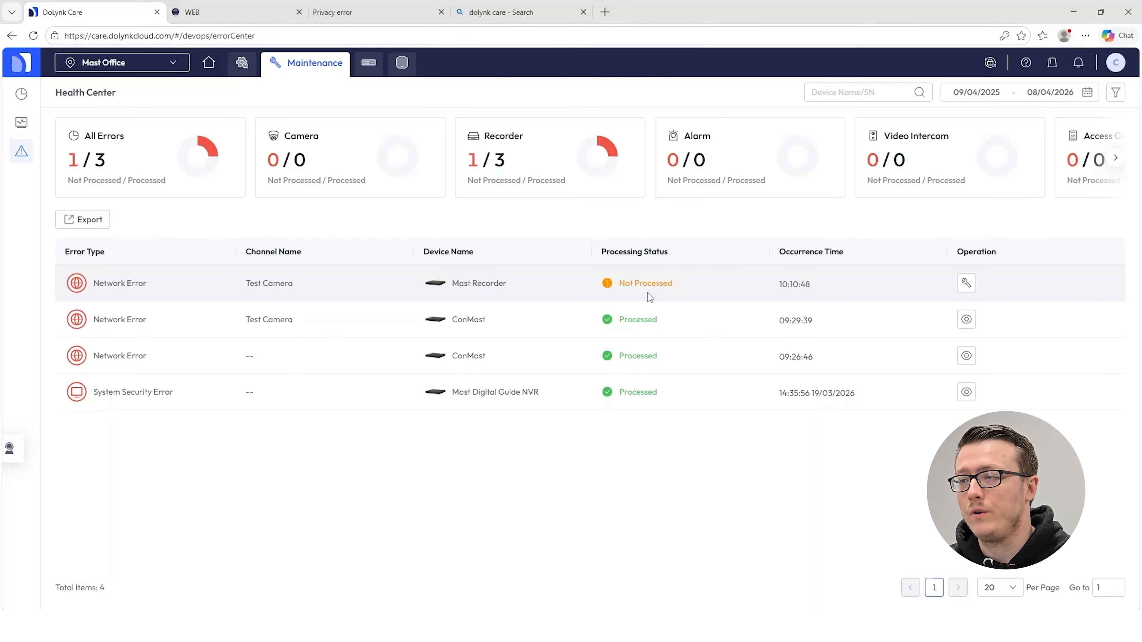
{"action": "left_click", "coordinate": [634, 513]}
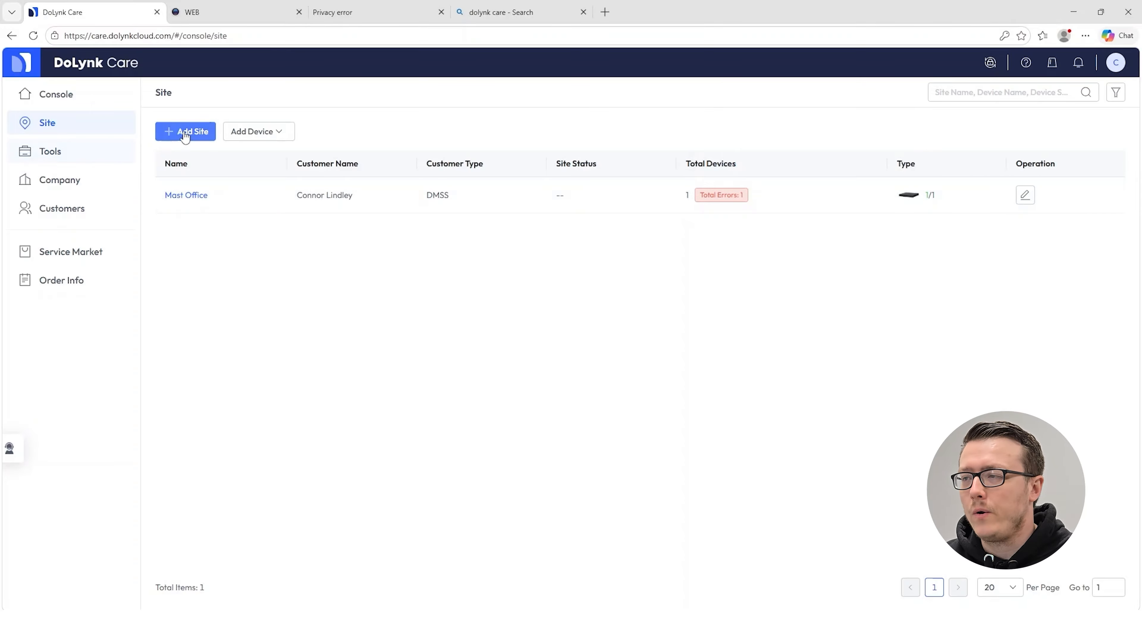
Step: Process the Mast Recorder's Test Camera error with the operation details "Camera was unplugged" and view its processing record
{"action": "mouse_move", "coordinate": [735, 200]}
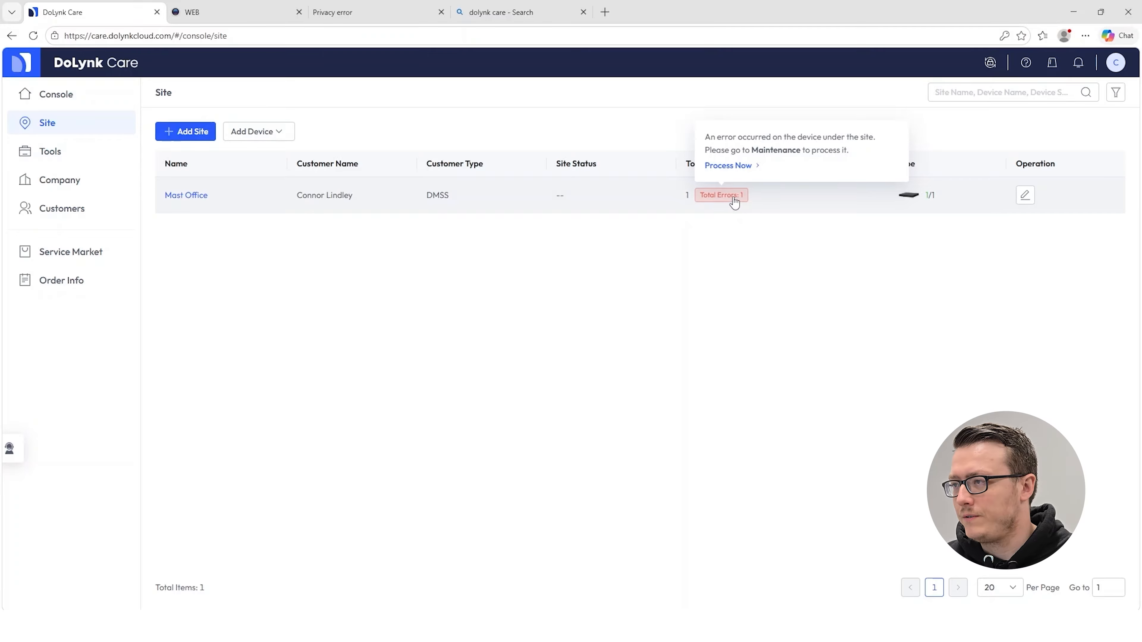
{"action": "left_click", "coordinate": [732, 166]}
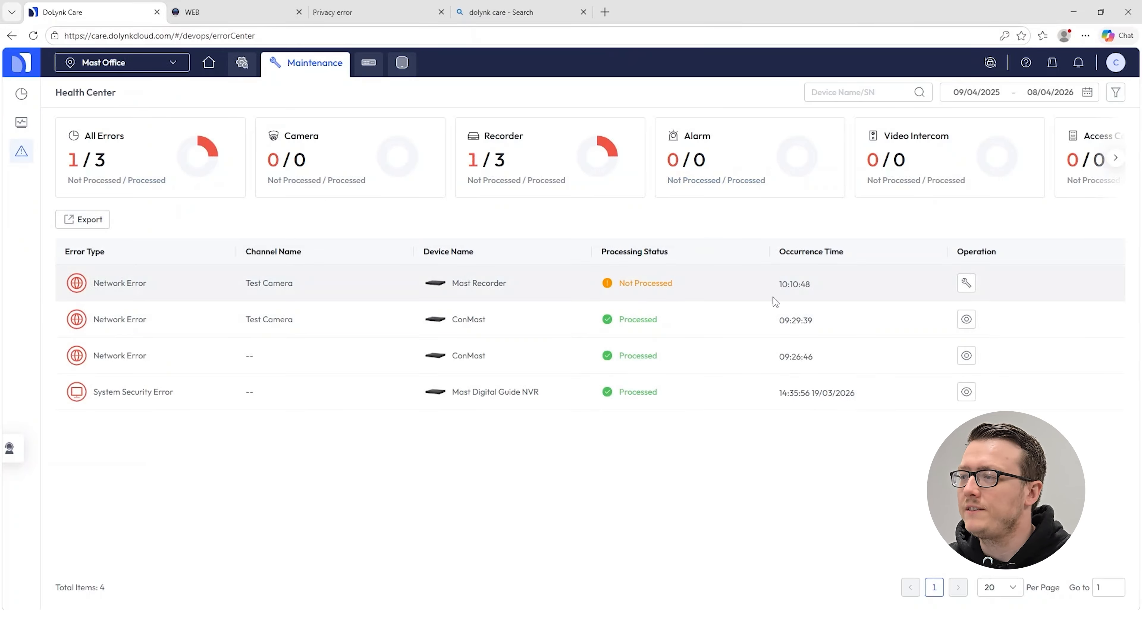
{"action": "left_click", "coordinate": [966, 283]}
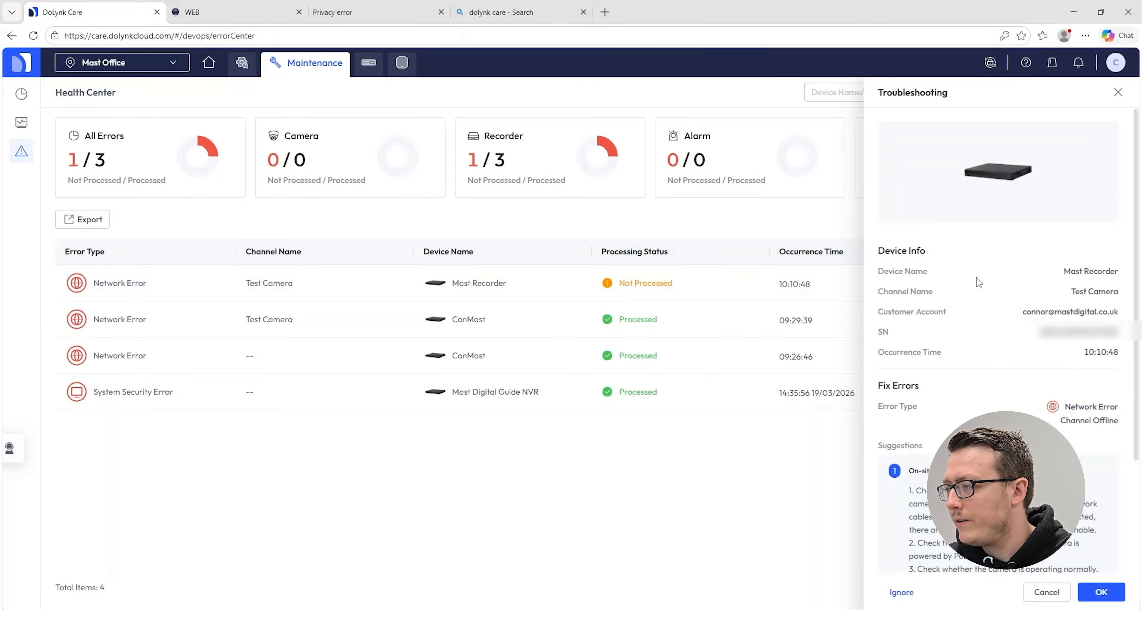
{"action": "scroll", "coordinate": [1017, 472], "scroll_direction": "down", "scroll_amount": 3}
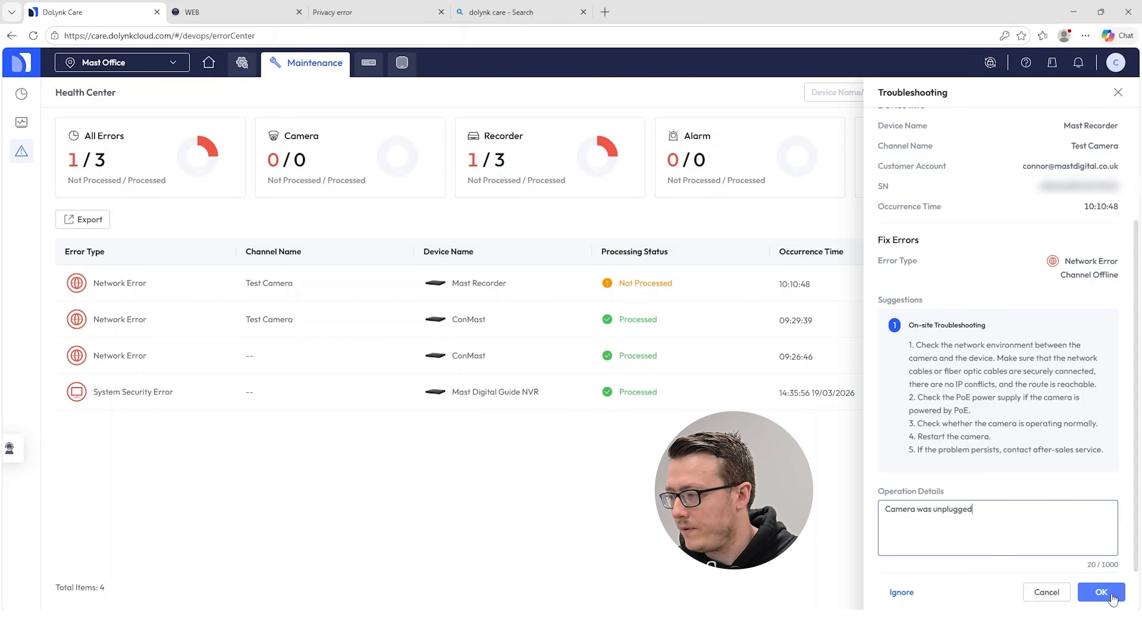
{"action": "left_click", "coordinate": [1101, 592]}
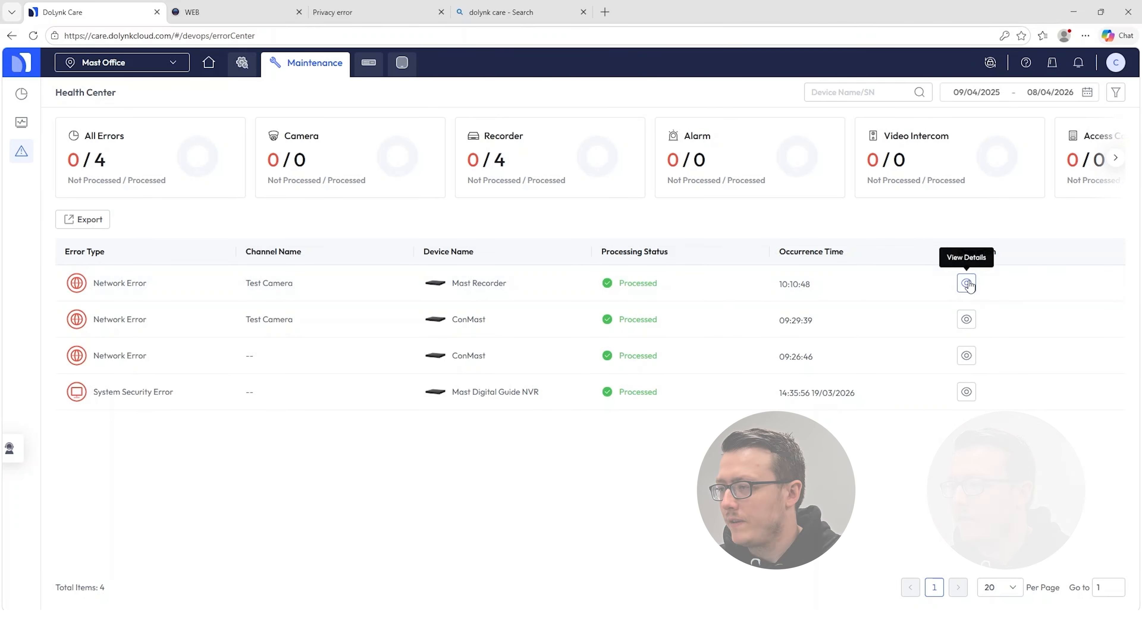
{"action": "left_click", "coordinate": [966, 283]}
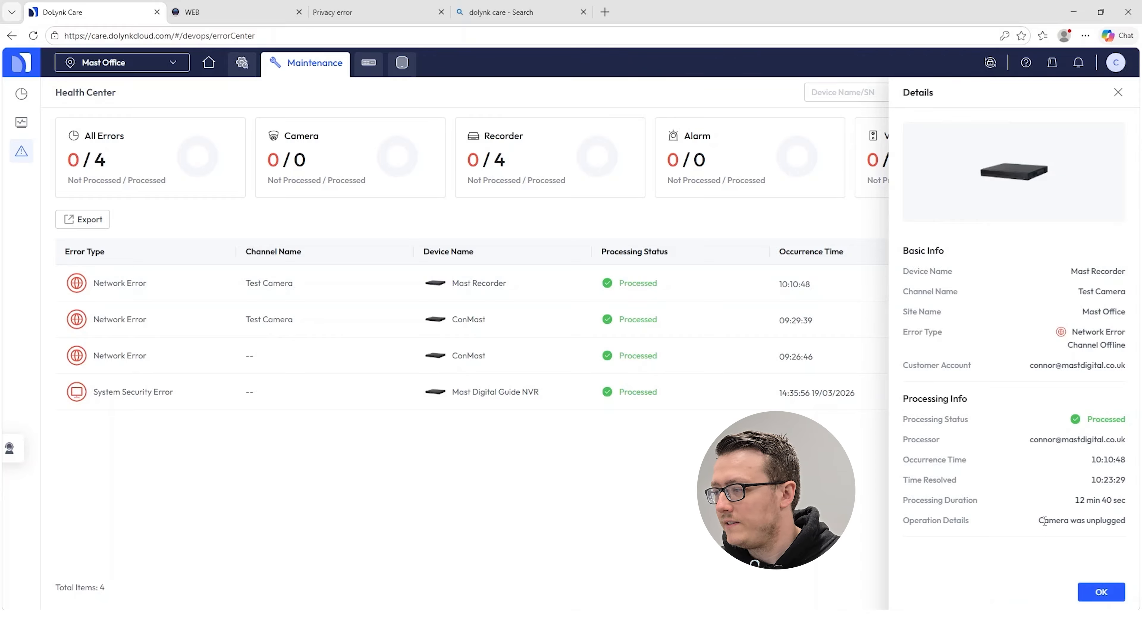